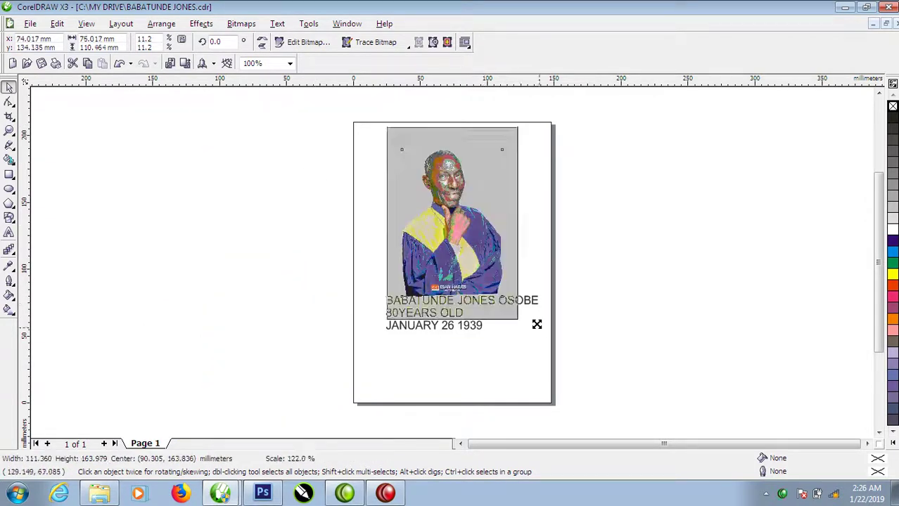
- Enlarge the portrait, convert it to a 300 dpi bitmap, and move it right of the page
drag(481, 254, 491, 301)
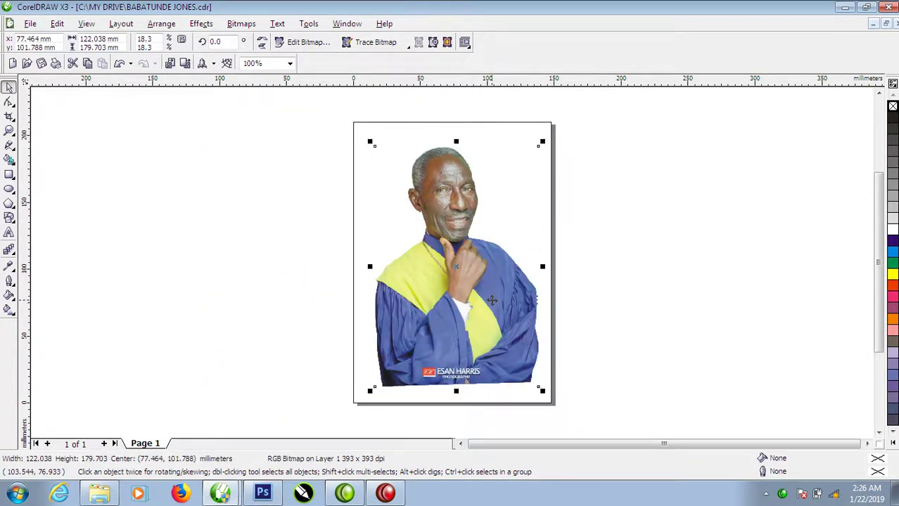
key(alt+b)
key(Return)
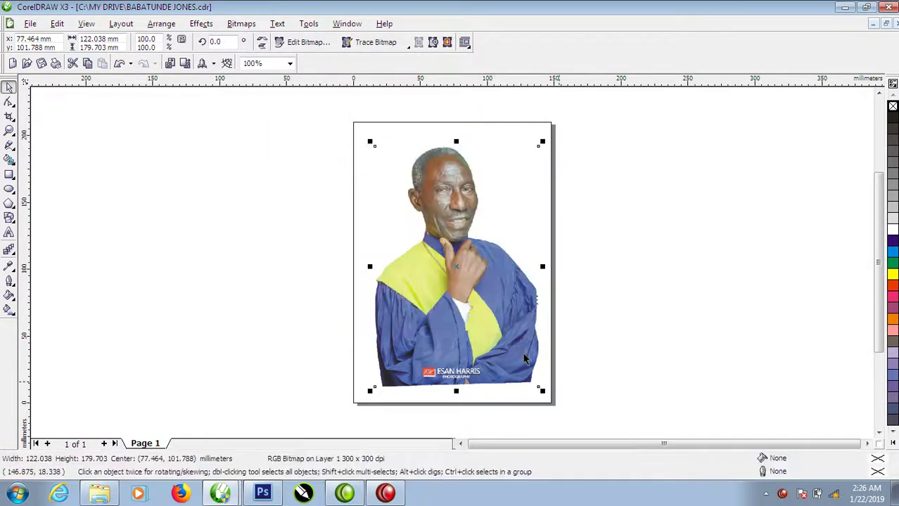
drag(448, 195, 665, 168)
- Create a page-sized rectangle and fill it light orange-yellow
click(470, 147)
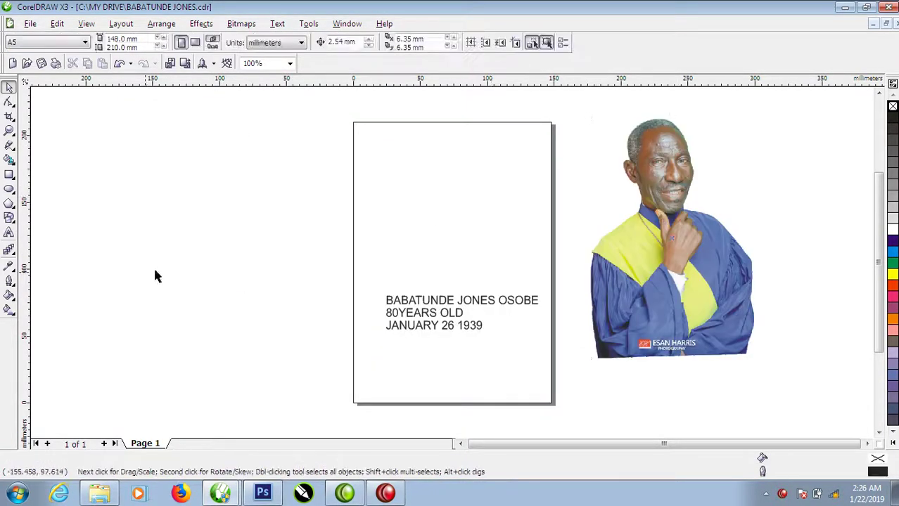
double_click(10, 174)
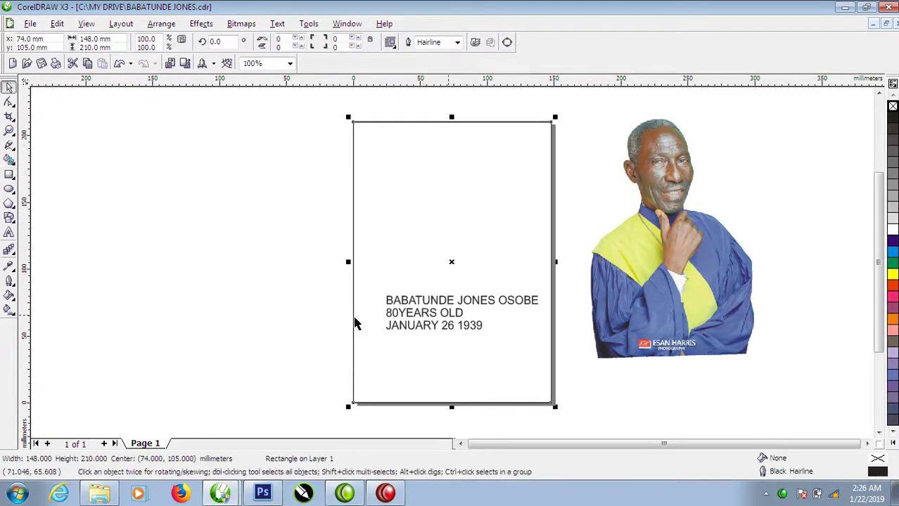
click(892, 231)
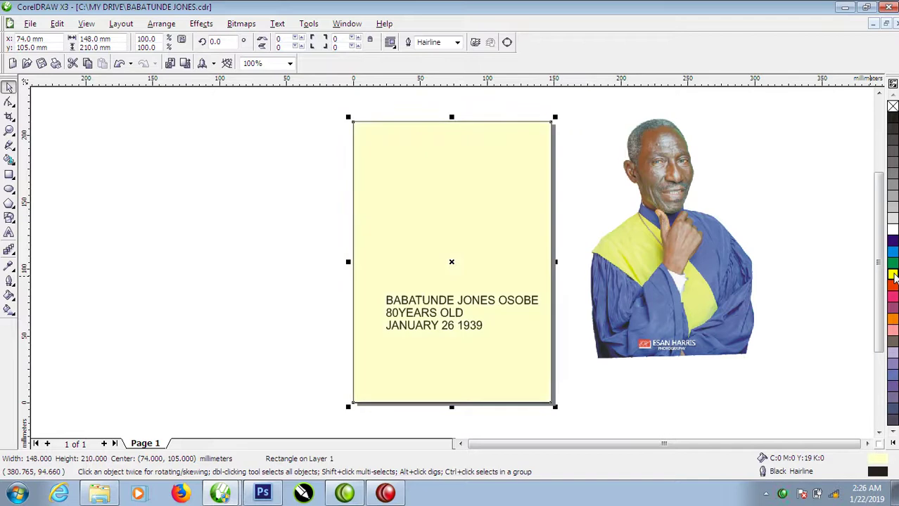
click(893, 285)
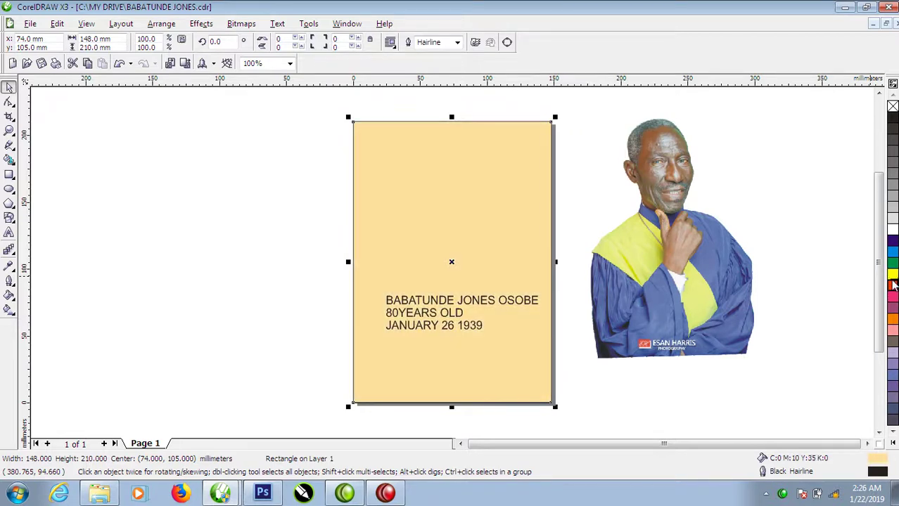
ctrl+click(891, 276)
- Place the portrait on the page and deepen the background to orange-yellow
drag(700, 320, 472, 331)
drag(436, 232, 447, 247)
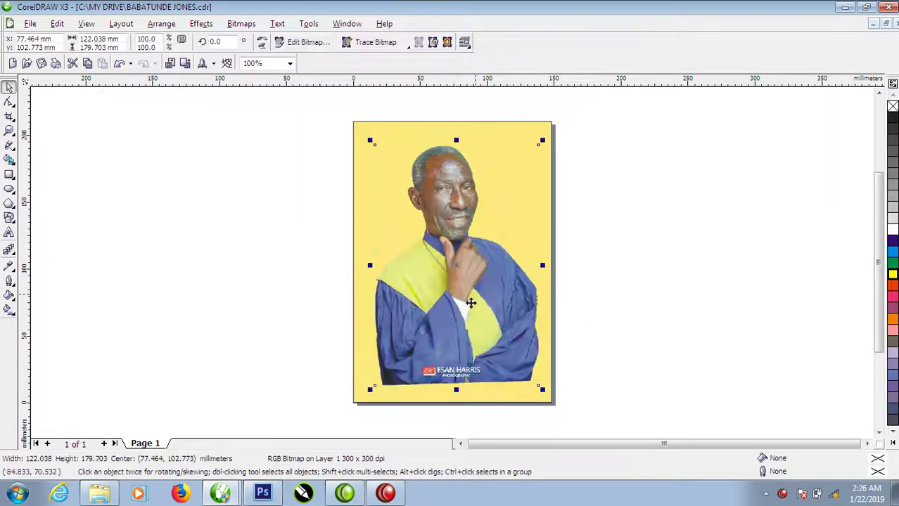
click(540, 150)
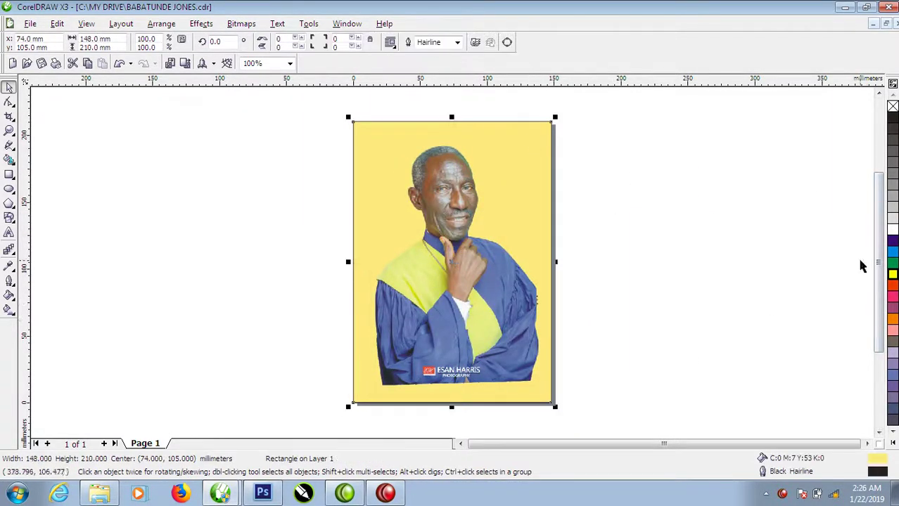
ctrl+click(892, 286)
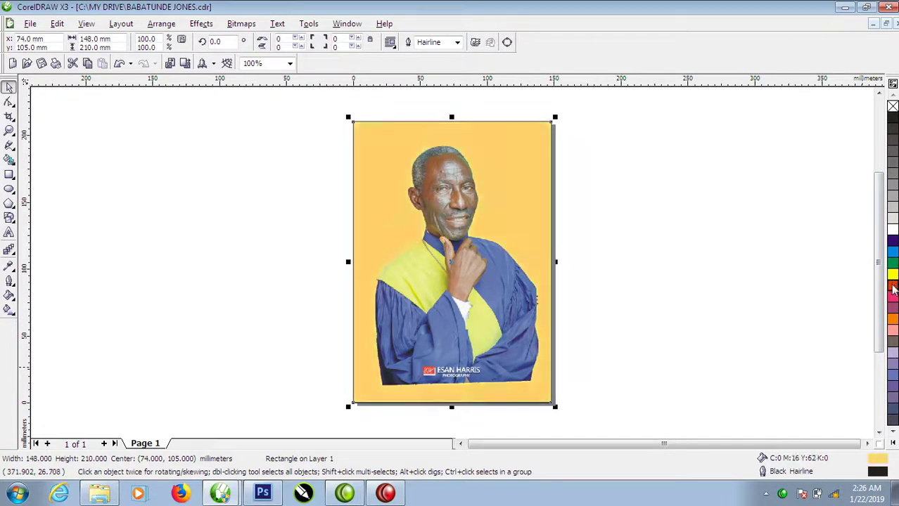
click(688, 239)
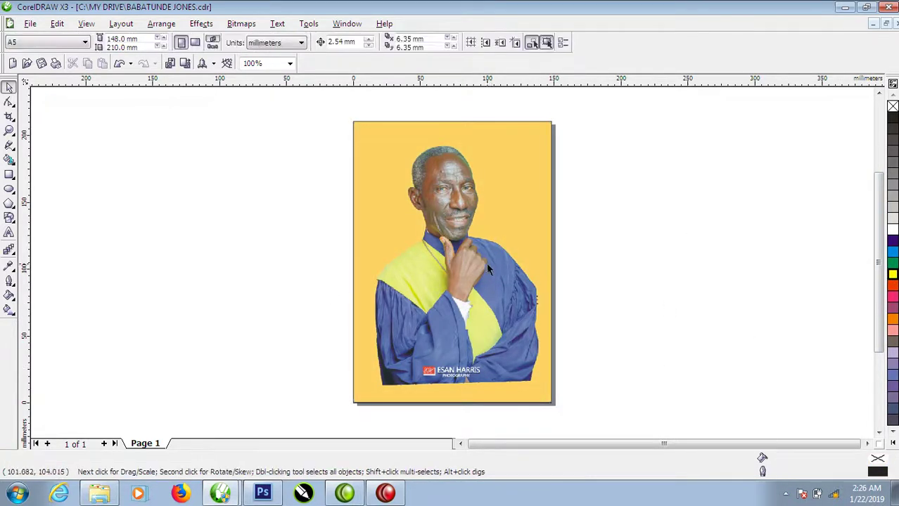
click(493, 271)
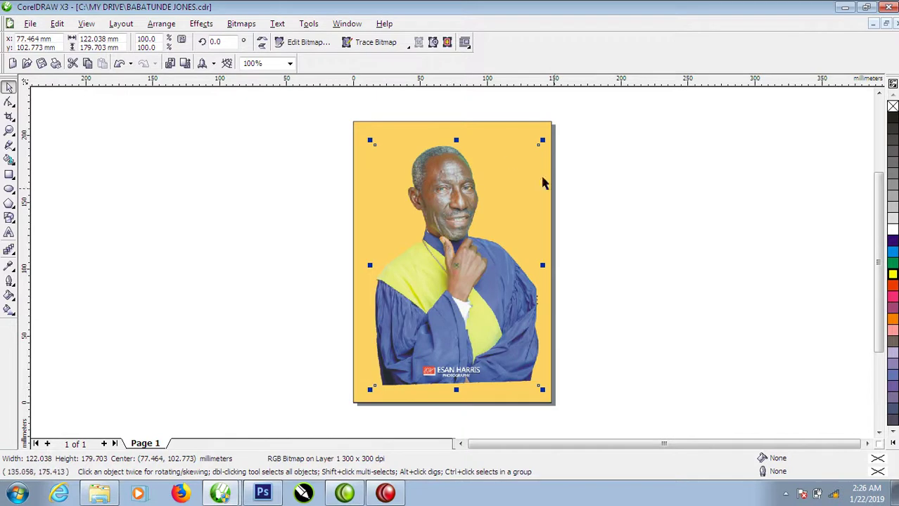
click(462, 133)
- Lower the yellow rectangle to 52.313 mm and bring the name text above the portrait
drag(453, 118, 453, 333)
drag(637, 225, 288, 364)
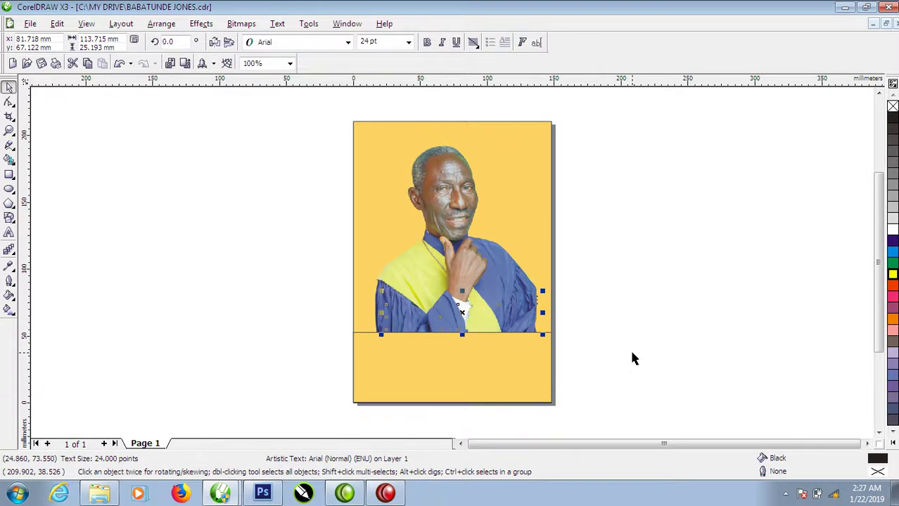
key(shift+Page_Up)
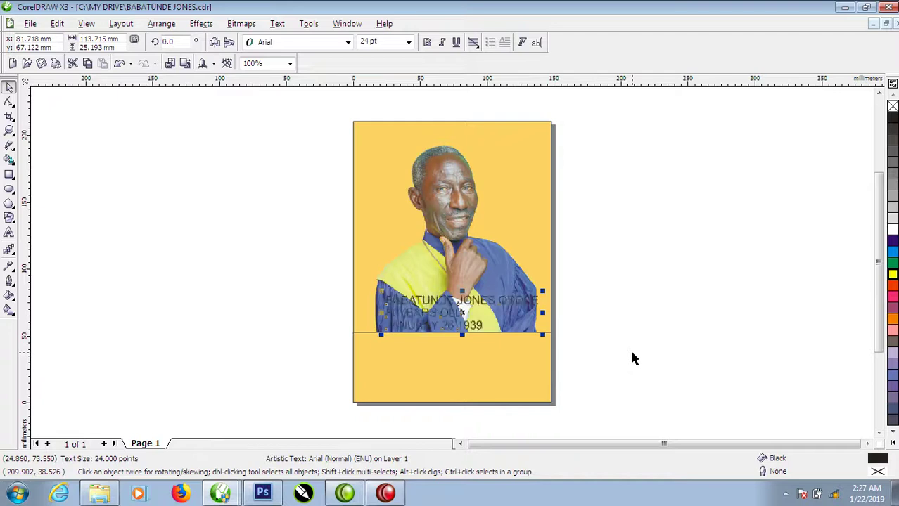
drag(444, 303, 523, 176)
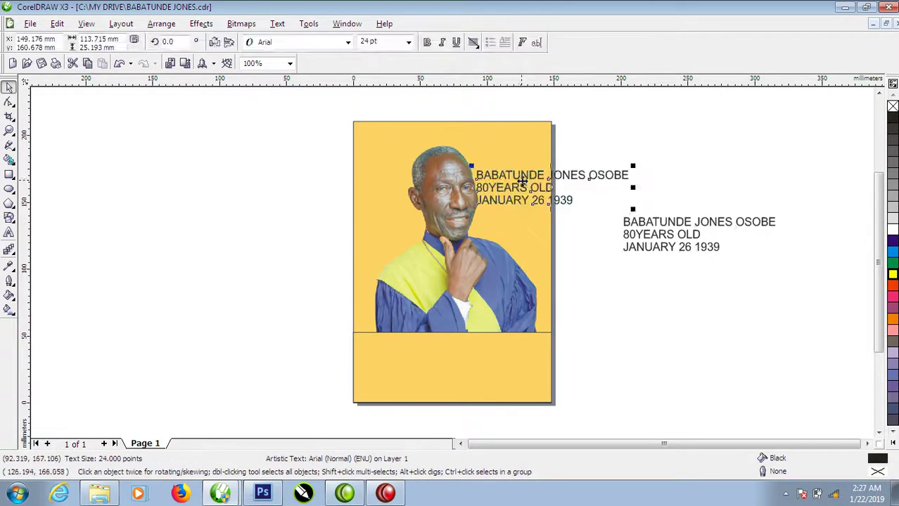
- Retype the text as CELEBRATION OF LIFE and move it to the top of the photo
click(522, 175)
key(ctrl+a)
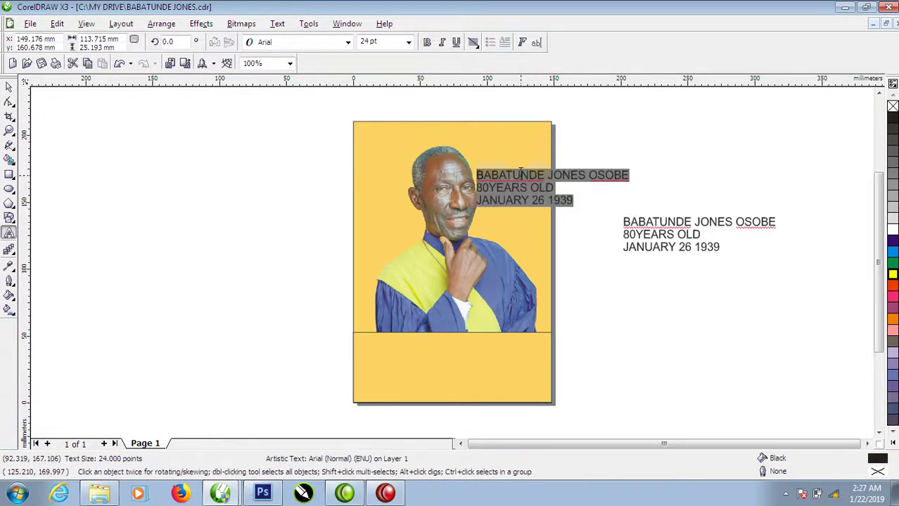
text(CELEBRATION)
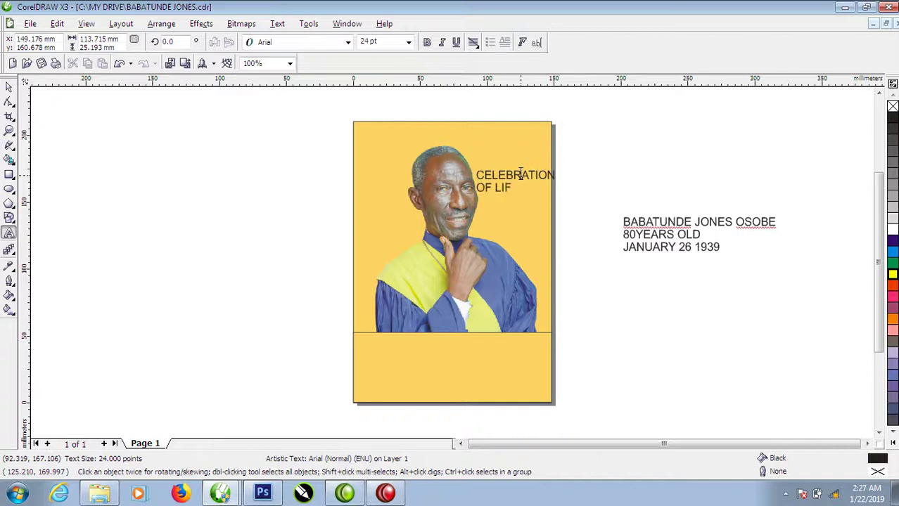
key(ctrl+space)
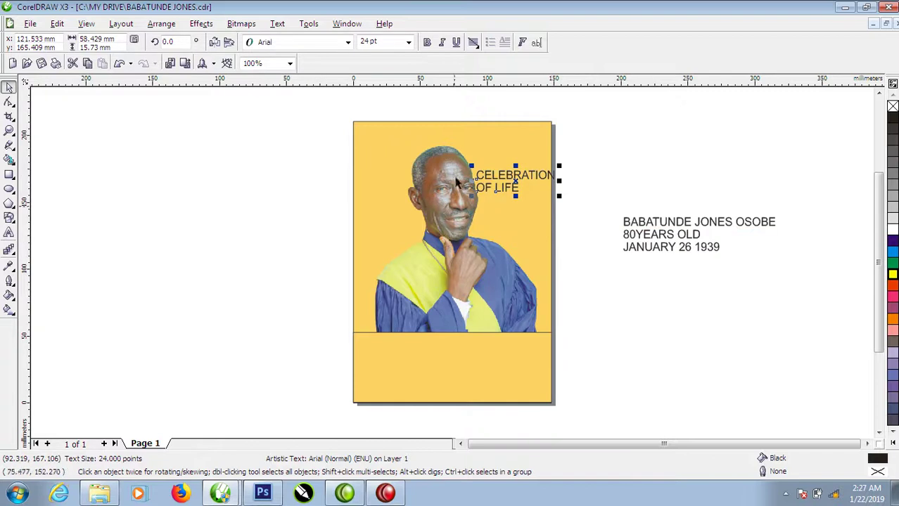
drag(297, 110, 516, 267)
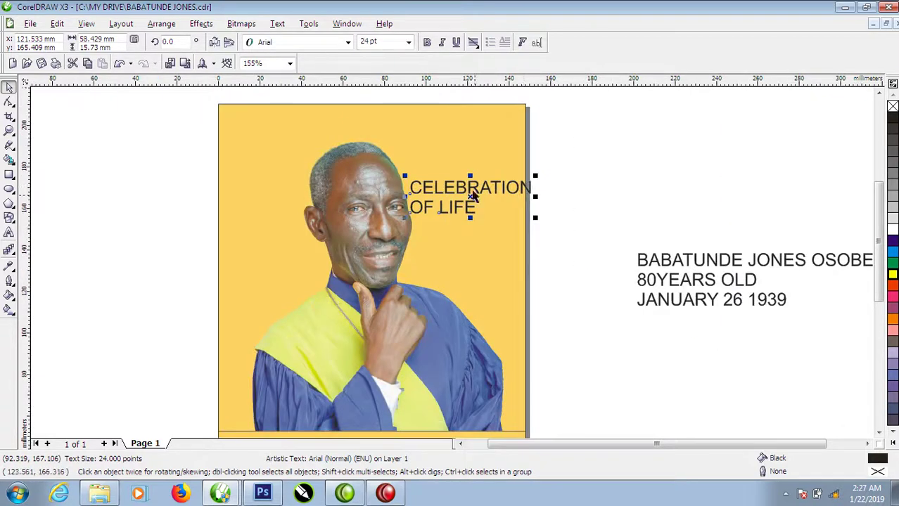
drag(470, 189, 473, 137)
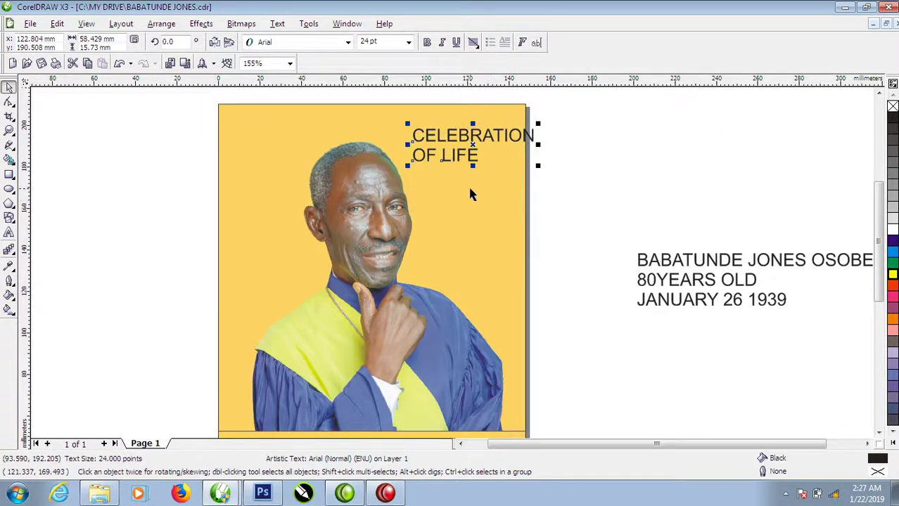
- Break the heading into words, enlarge LIFE to about 55 pt, and centre OF above it
key(ctrl+k)
click(471, 159)
key(ctrl+k)
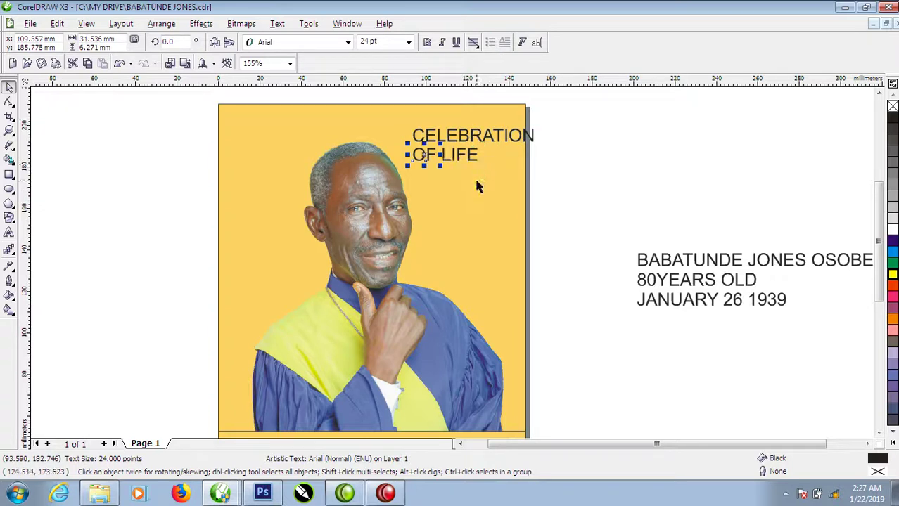
click(471, 156)
drag(482, 164, 490, 183)
click(508, 165)
click(509, 163)
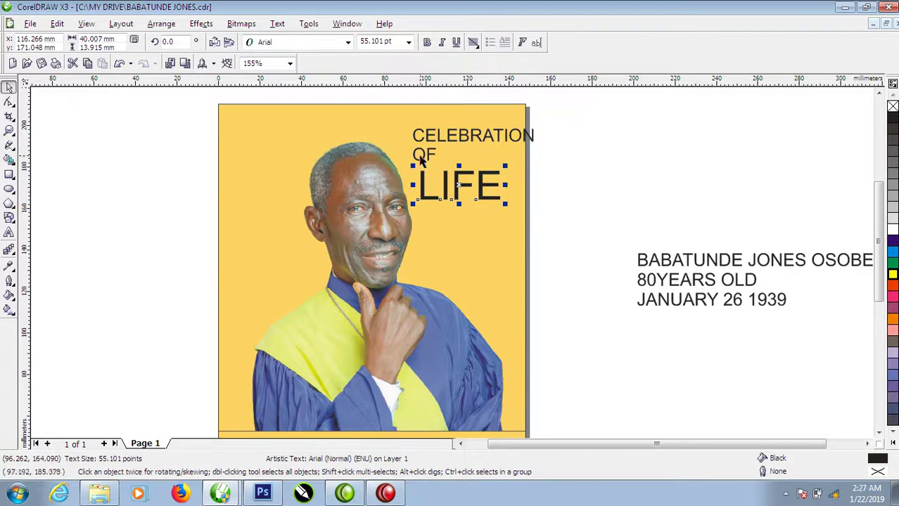
click(426, 156)
drag(426, 156, 463, 156)
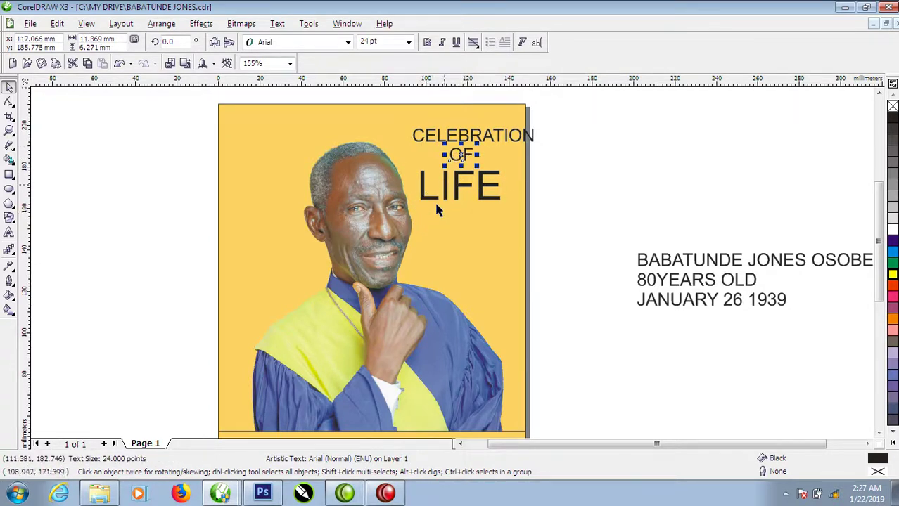
key(F3)
key(F2)
- Colour the word LIFE red
drag(291, 205, 612, 389)
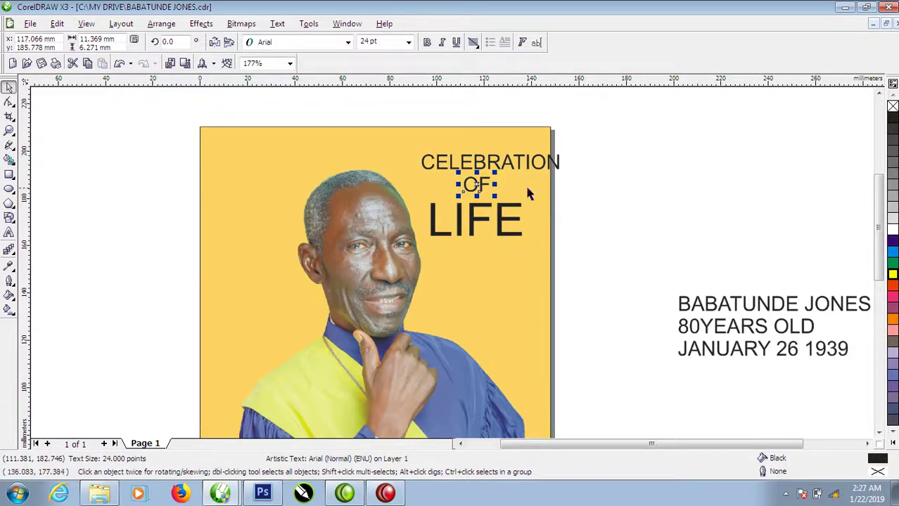
click(503, 221)
click(892, 285)
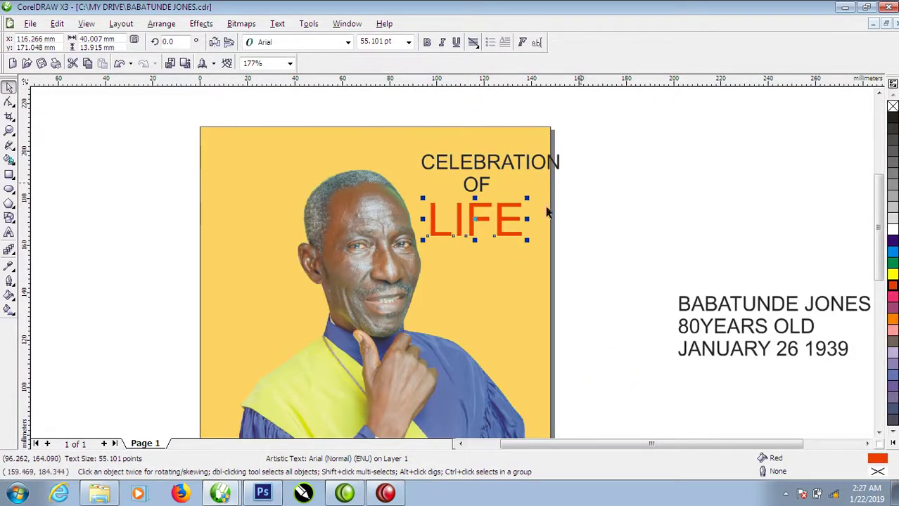
- Draw a rectangle frame around the heading and shrink CELEBRATION to about 13.7 pt
key(F6)
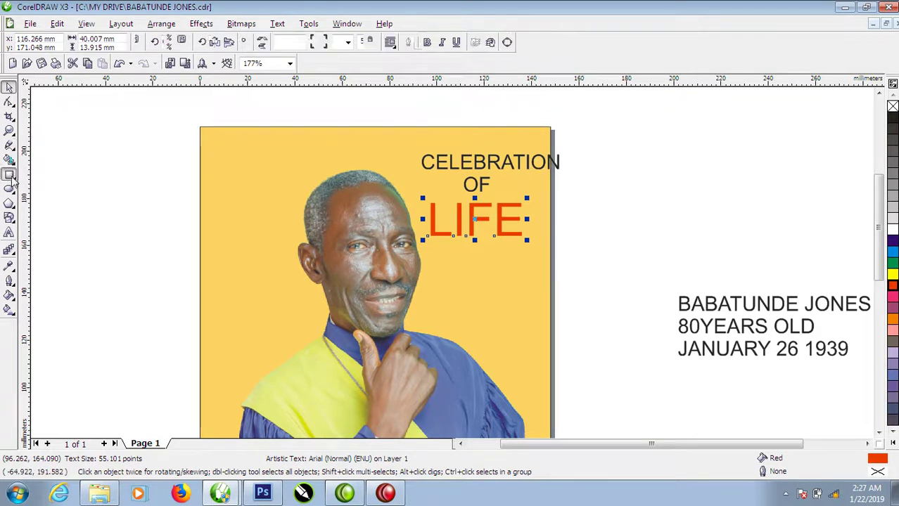
drag(426, 127, 526, 263)
key(space)
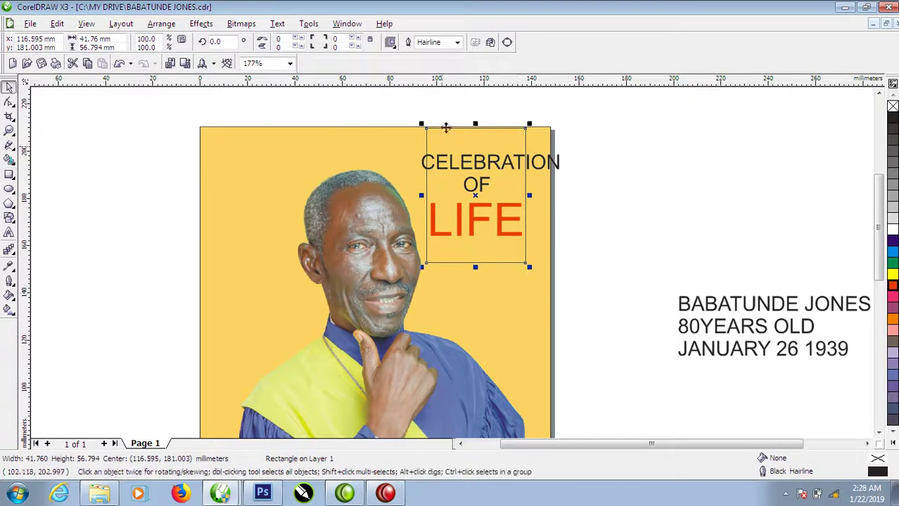
shift+click(544, 226)
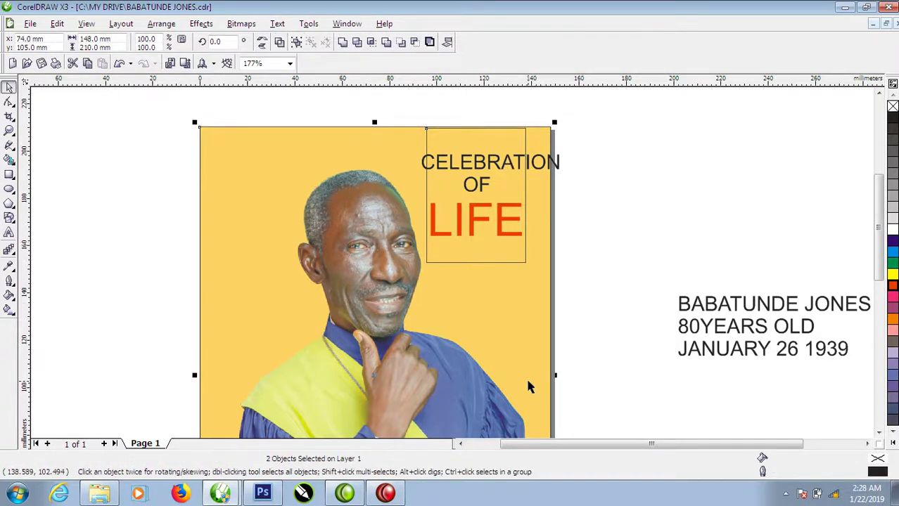
key(Escape)
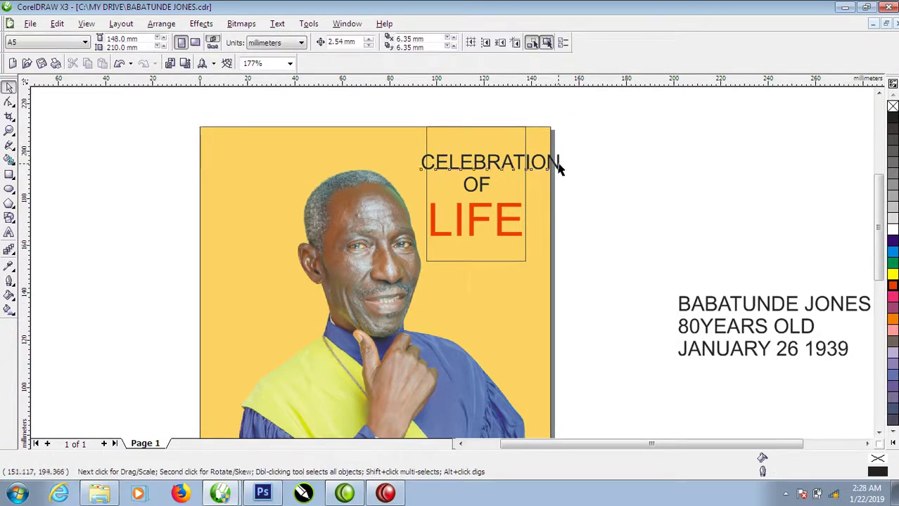
click(559, 167)
drag(567, 149, 491, 182)
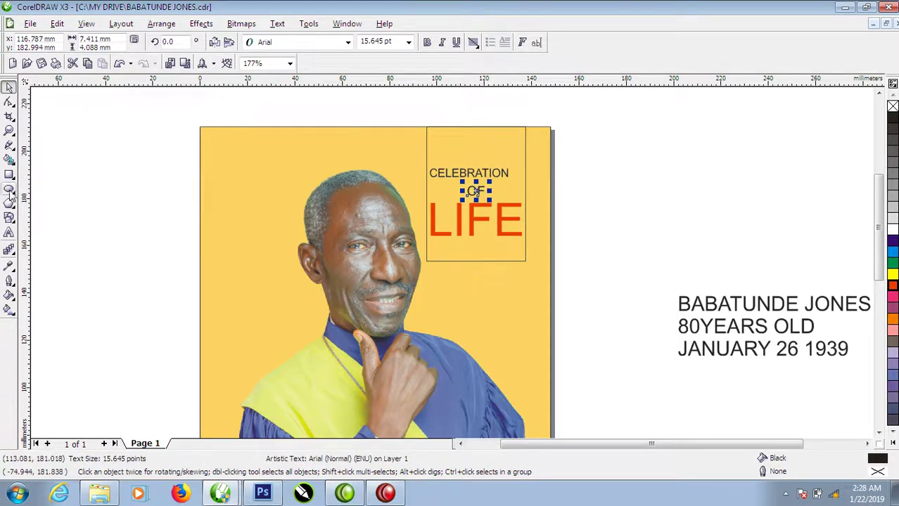
- Draw a circle around OF, make OF bold, and combine them into cut-out letters
click(9, 189)
click(468, 174)
drag(463, 182, 486, 211)
key(space)
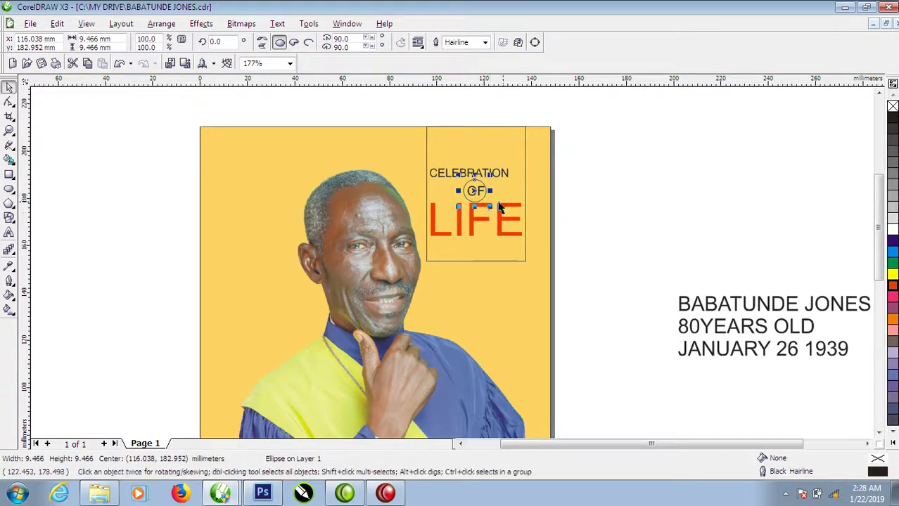
click(473, 192)
click(475, 190)
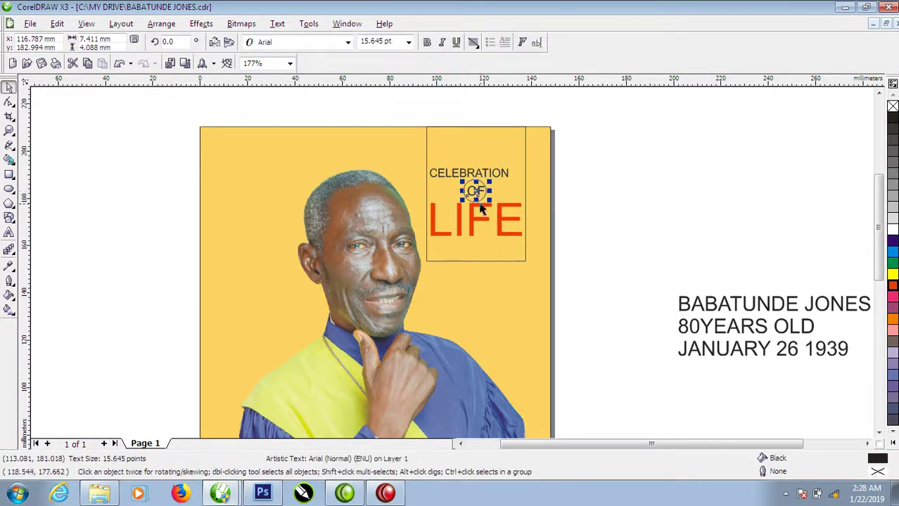
click(427, 43)
drag(606, 170, 453, 225)
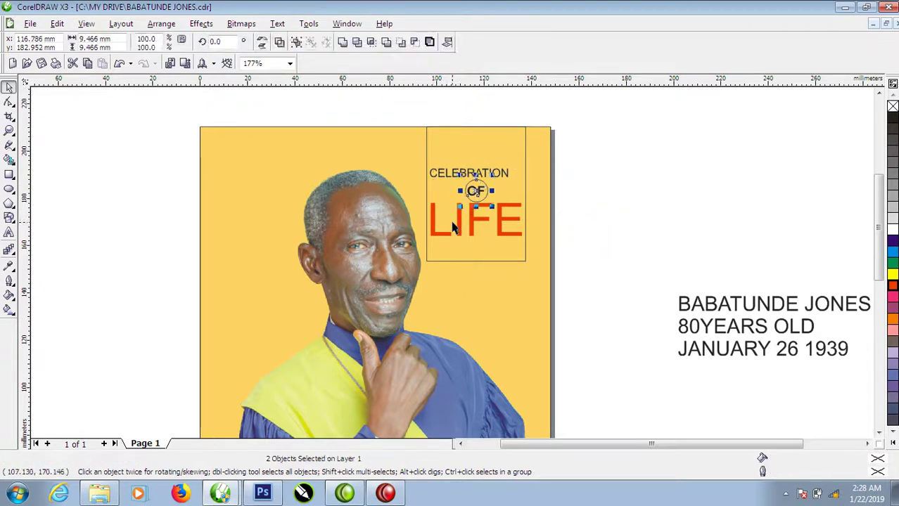
key(ctrl+l)
- Nudge CELEBRATION up and widen its letter spacing
drag(508, 179, 511, 177)
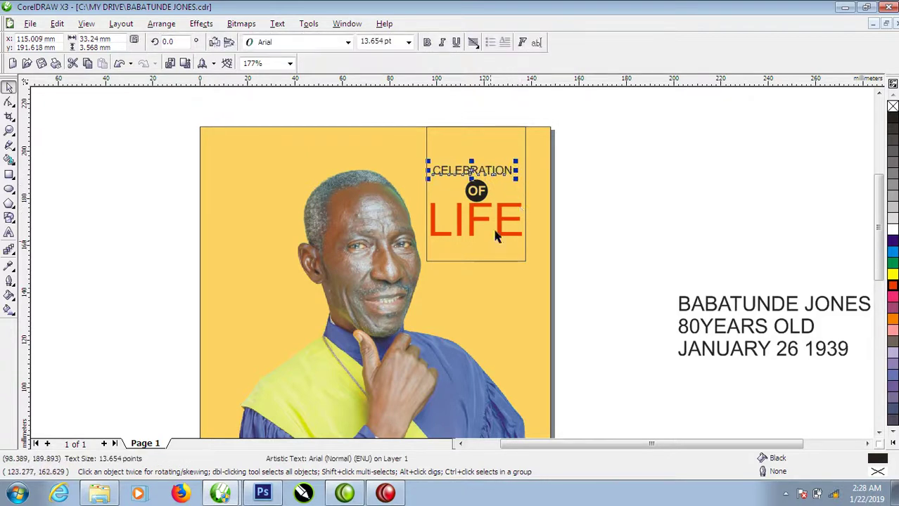
click(9, 102)
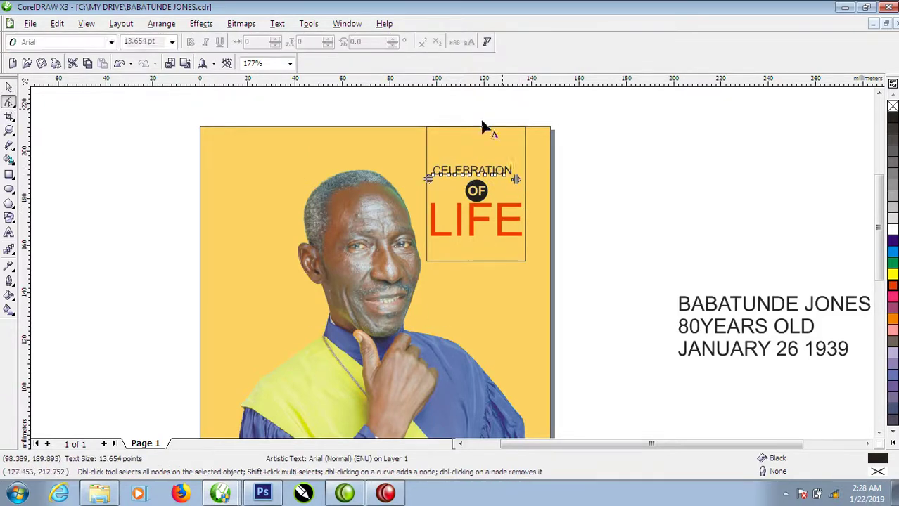
drag(517, 180, 525, 181)
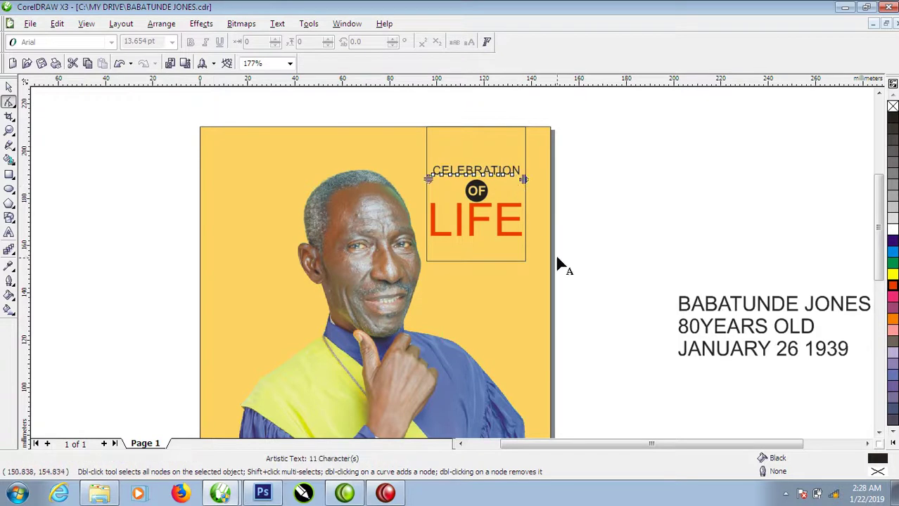
key(space)
- Resize the title frame to 43.987 × 50.155 mm to fit the heading
click(482, 261)
drag(475, 261, 472, 250)
drag(529, 186, 532, 186)
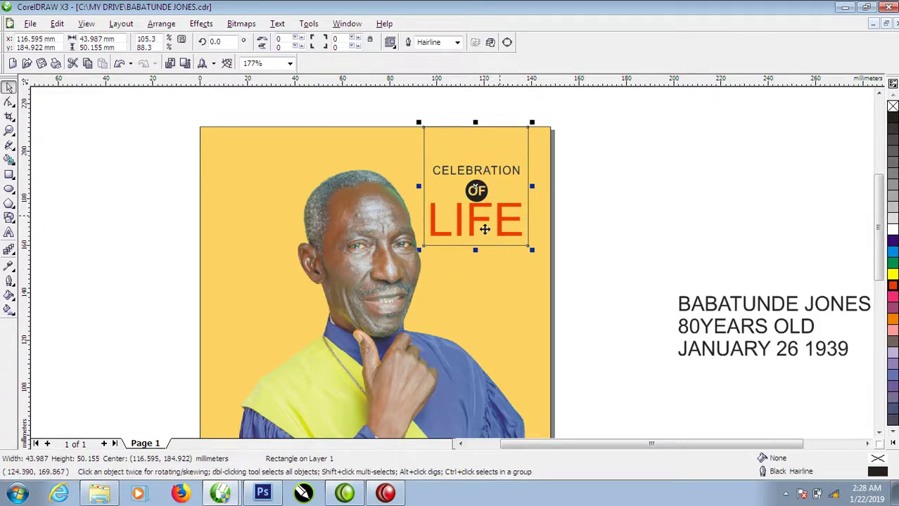
drag(607, 120, 430, 247)
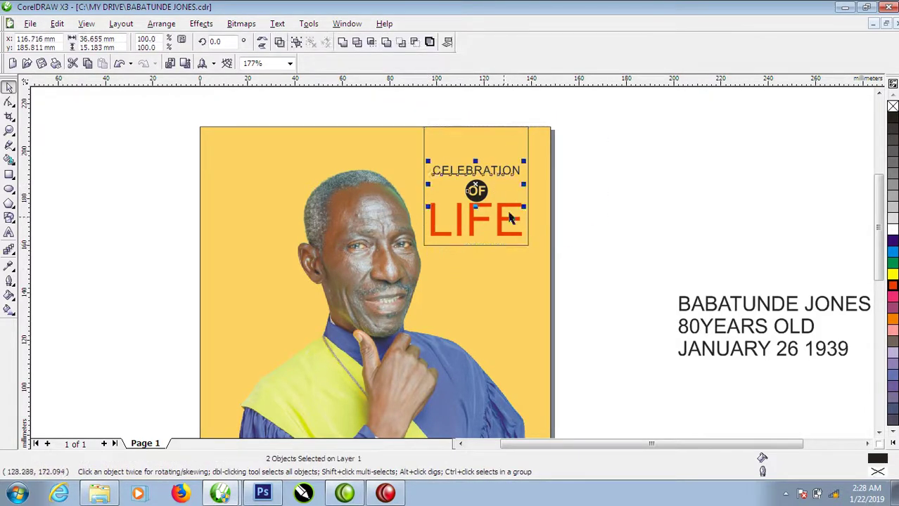
click(512, 130)
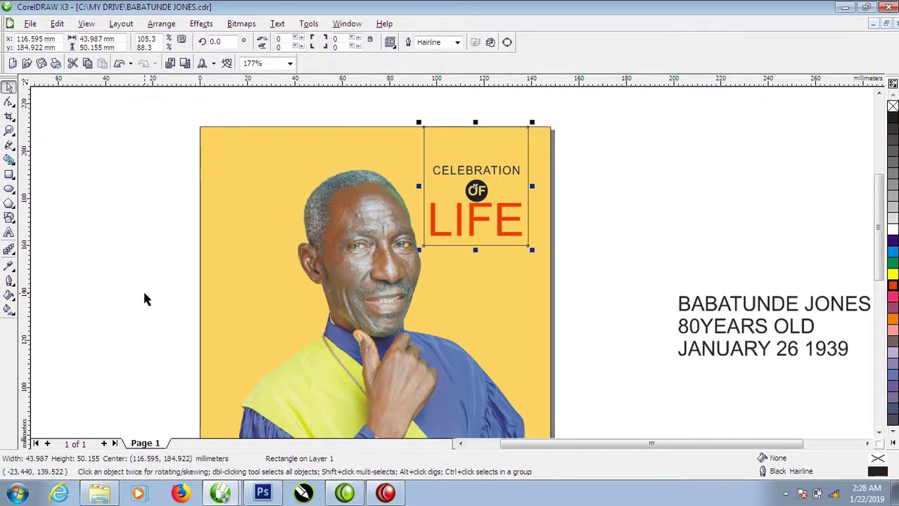
key(F12)
- Give the title frame a 2 pt dashed outline
click(350, 175)
text(2)
click(439, 206)
click(387, 257)
click(436, 348)
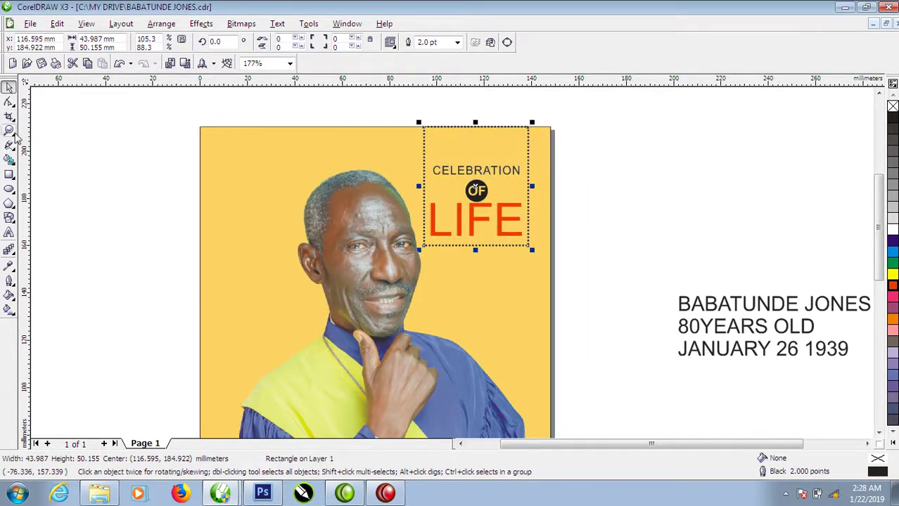
- Zoom back to the whole cover page and select the bottom yellow rectangle
click(9, 130)
right_click(184, 178)
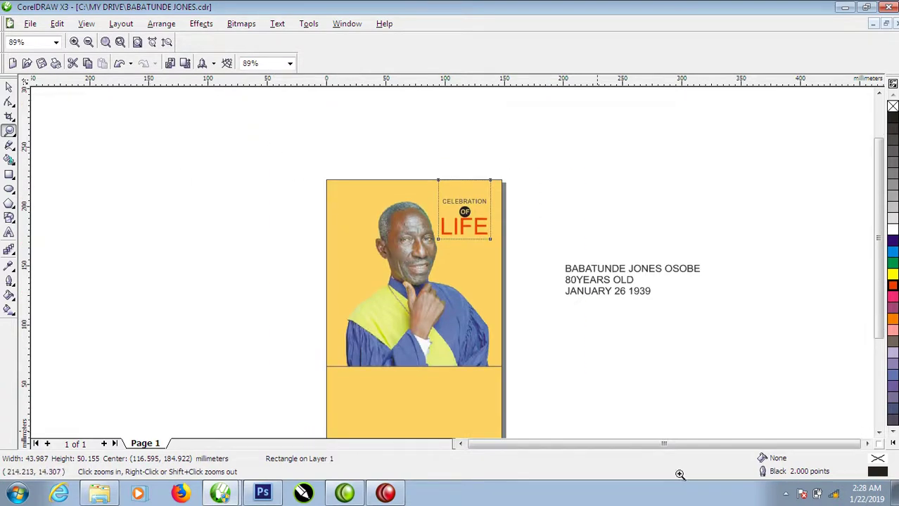
scroll(409, 344, up, 1)
drag(190, 110, 668, 421)
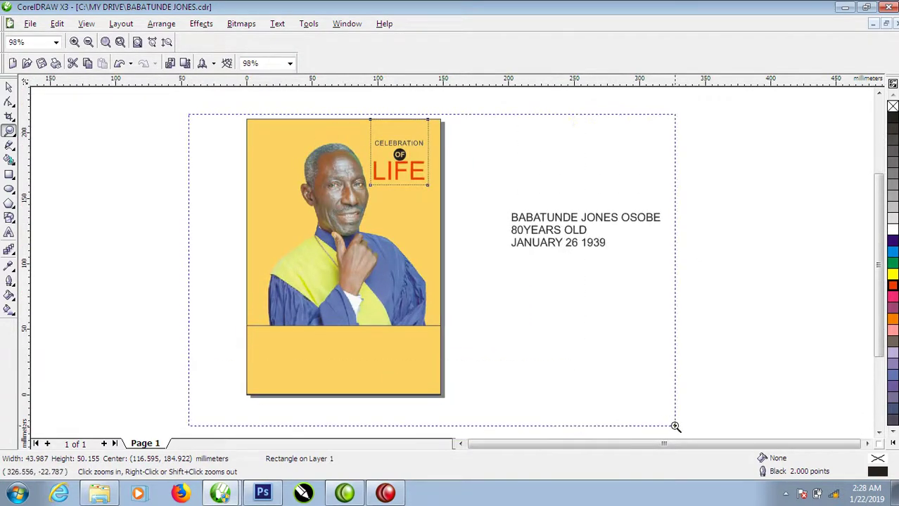
key(space)
click(327, 321)
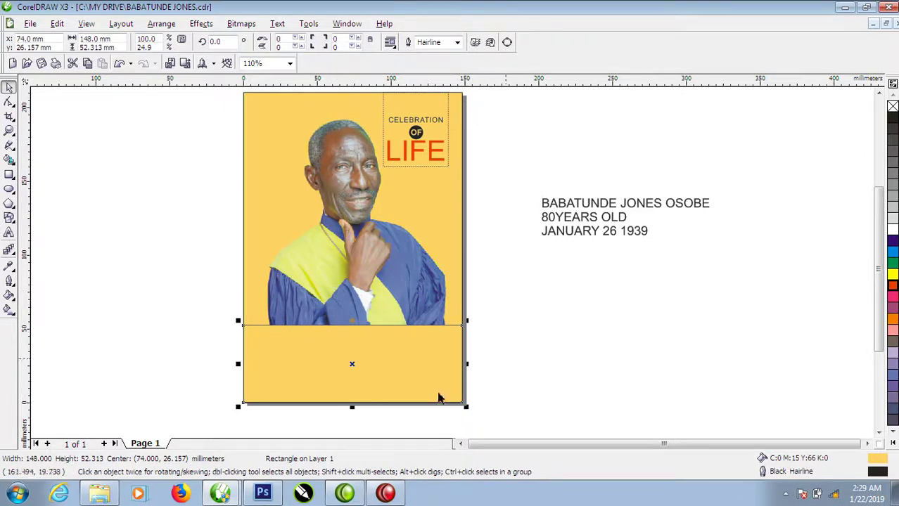
- Convert the bottom rectangle to curves and fill it blue
key(ctrl+q)
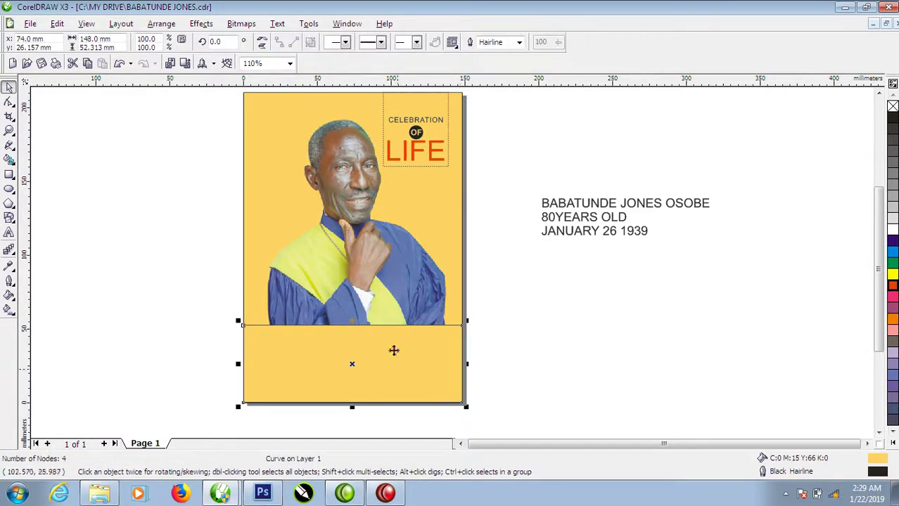
click(891, 254)
drag(171, 291, 454, 404)
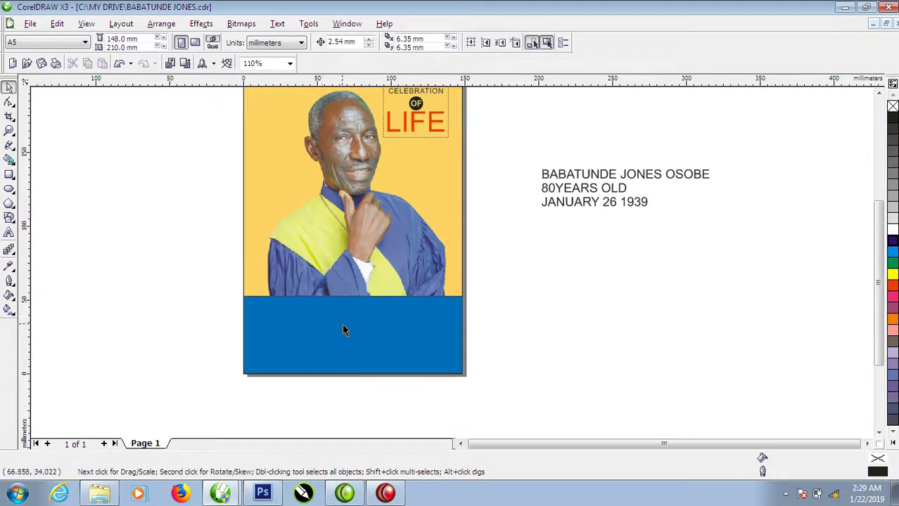
click(306, 232)
scroll(448, 167, down, 2)
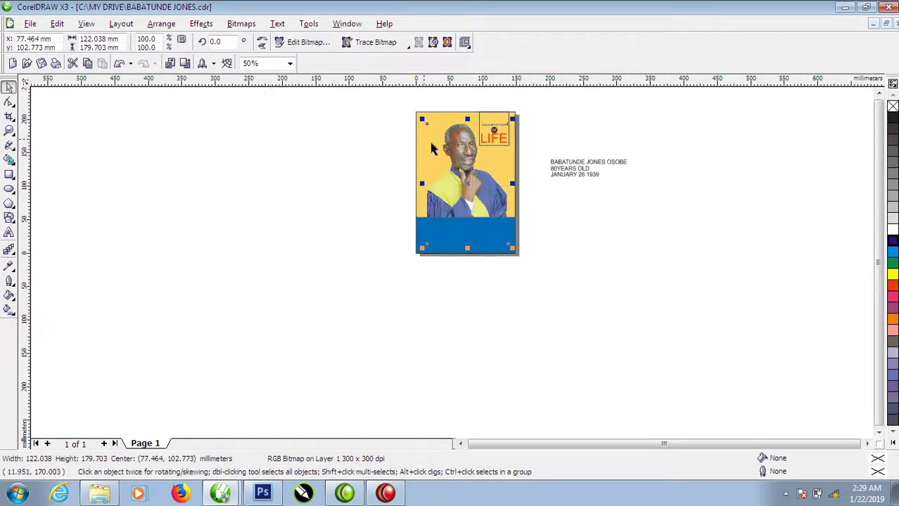
drag(246, 103, 267, 223)
- Mirror the yellow rectangle into a back panel on the left and remove the blue band's outline
click(587, 194)
click(629, 133)
click(505, 335)
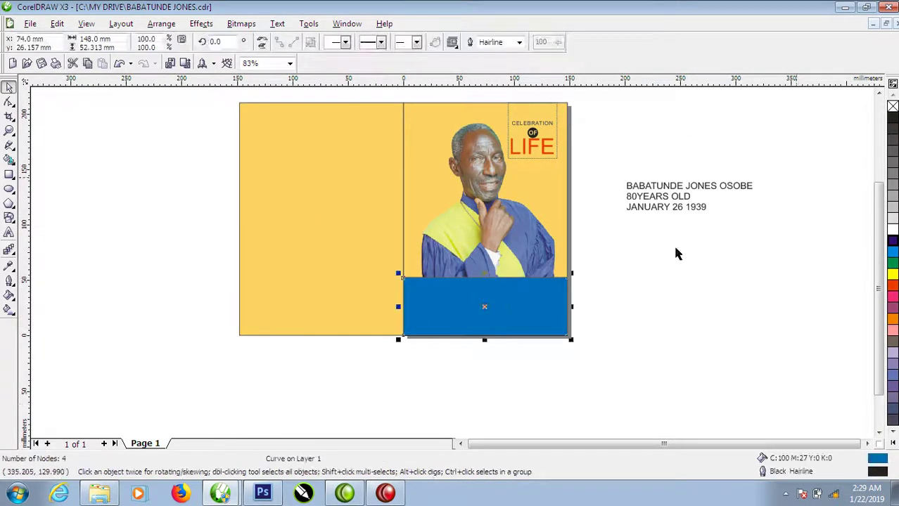
right_click(892, 106)
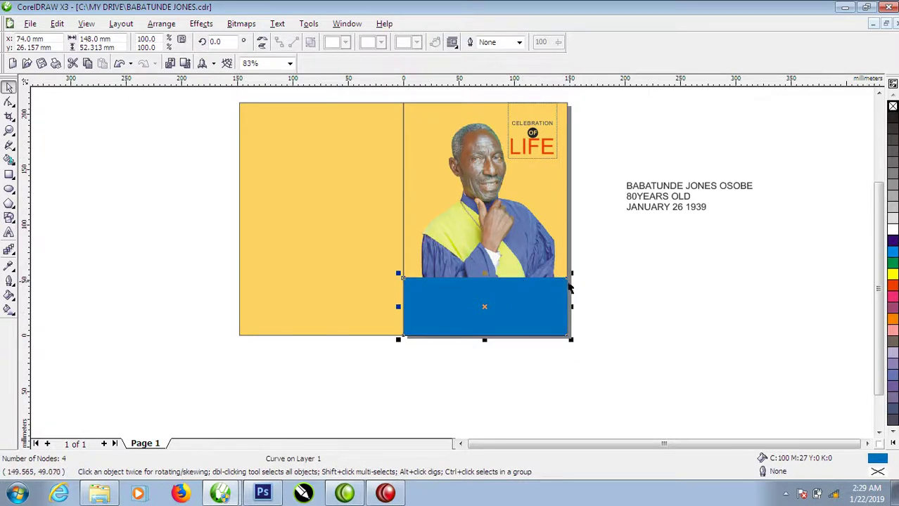
- Raise the band's top-right node to slant it, lower its top edge, and make a flipped copy
key(F10)
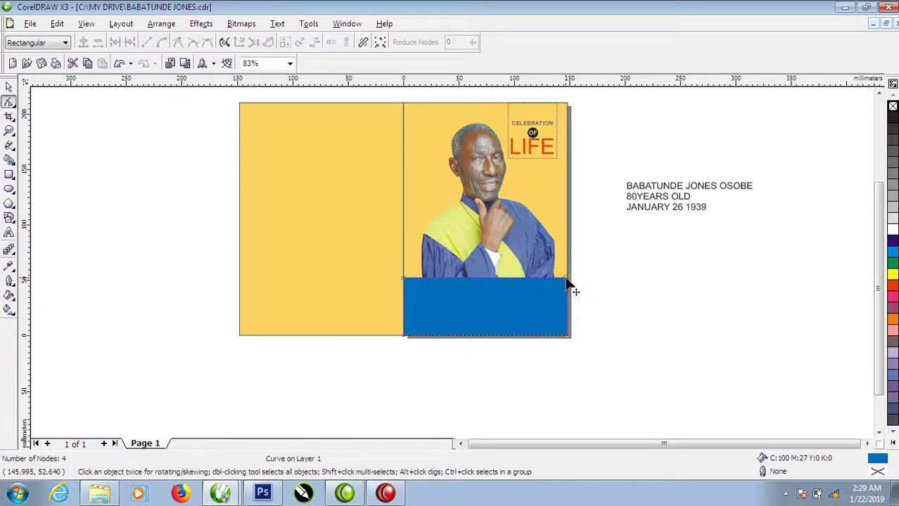
drag(568, 280, 566, 251)
key(space)
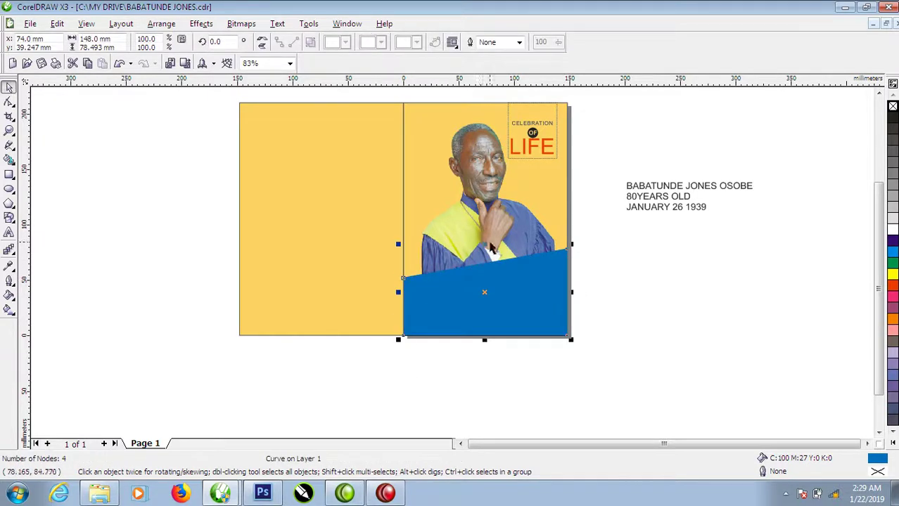
drag(485, 244, 484, 257)
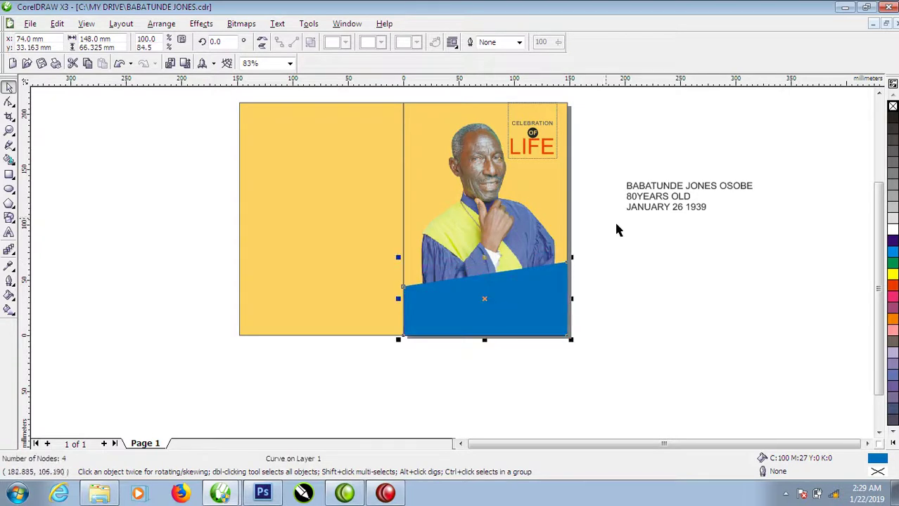
drag(575, 300, 451, 313)
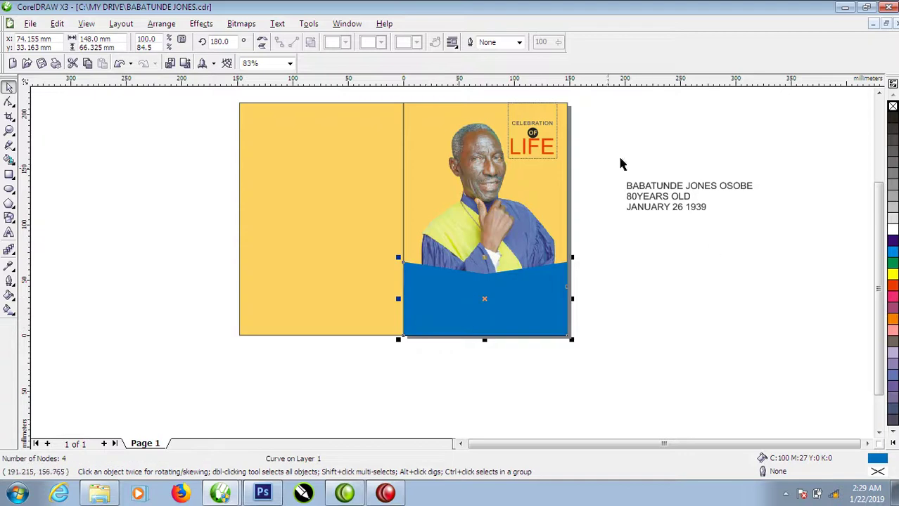
- Fill the copied band orange and layer it between the photo and the blue band
click(890, 274)
click(892, 287)
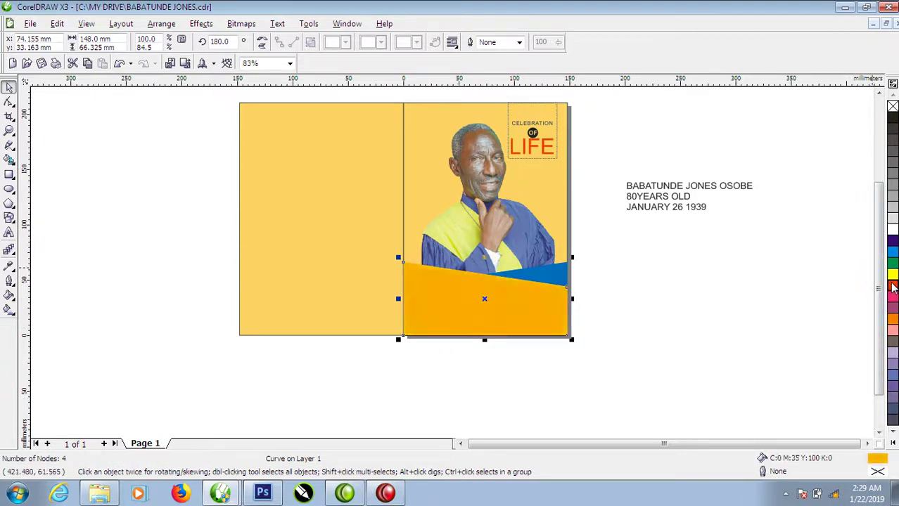
key(ctrl+Page_Down)
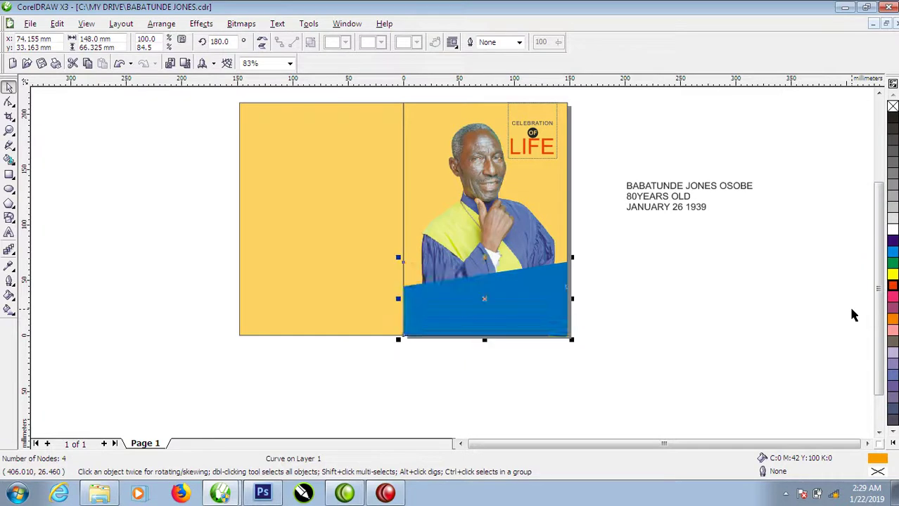
key(ctrl+Page_Up)
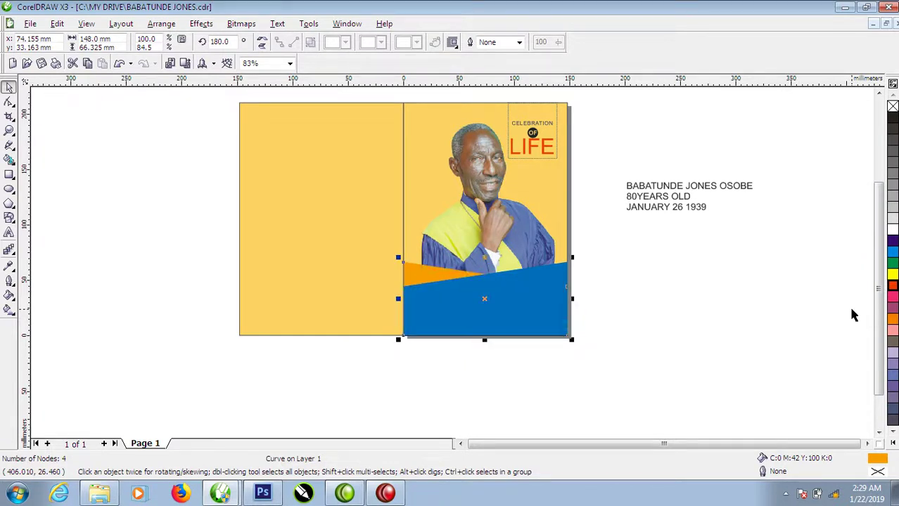
- Give the orange wedge 50% uniform transparency and select the name, age and date text
click(9, 250)
click(122, 255)
click(73, 43)
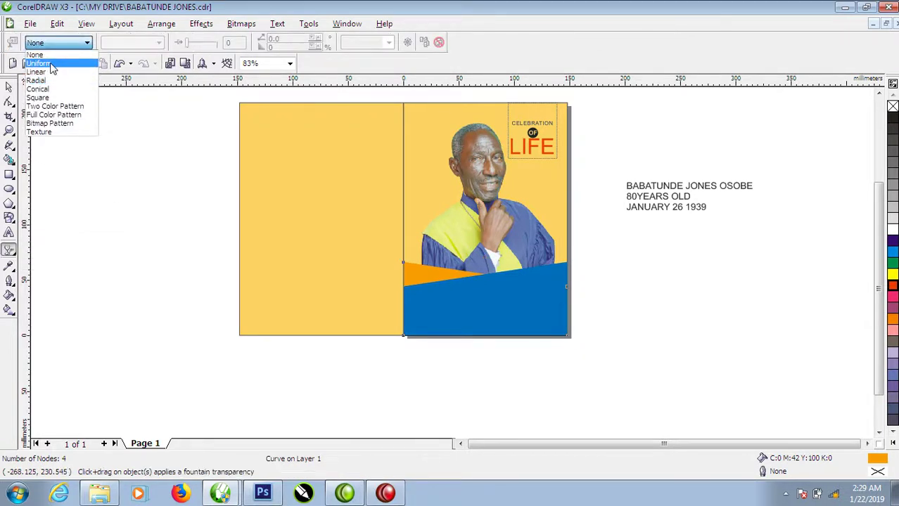
click(41, 63)
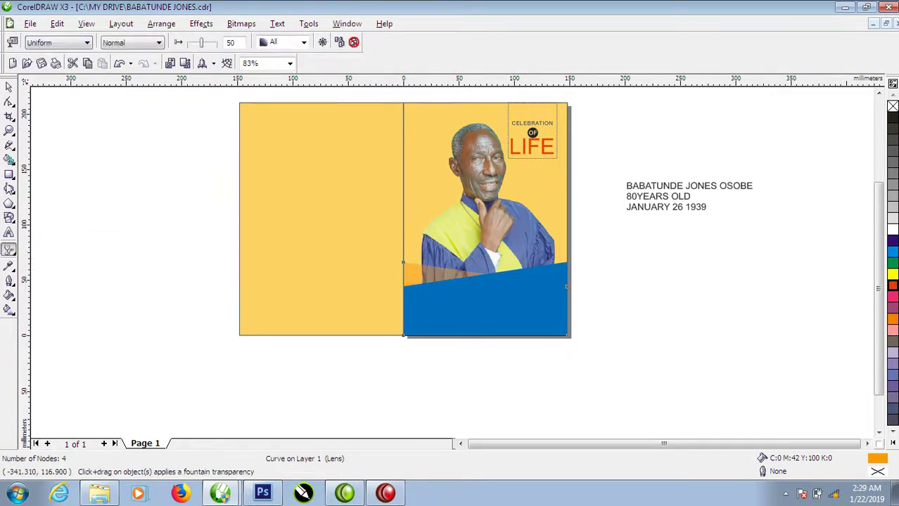
click(8, 88)
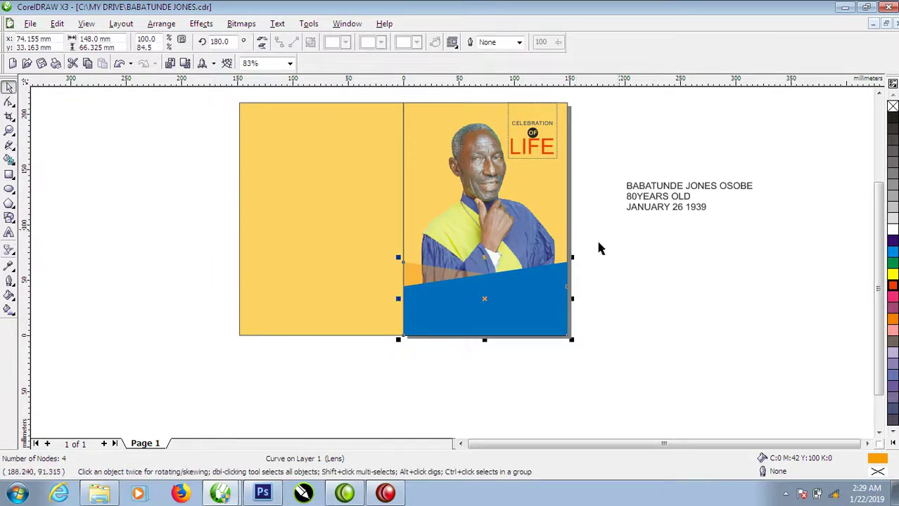
click(663, 199)
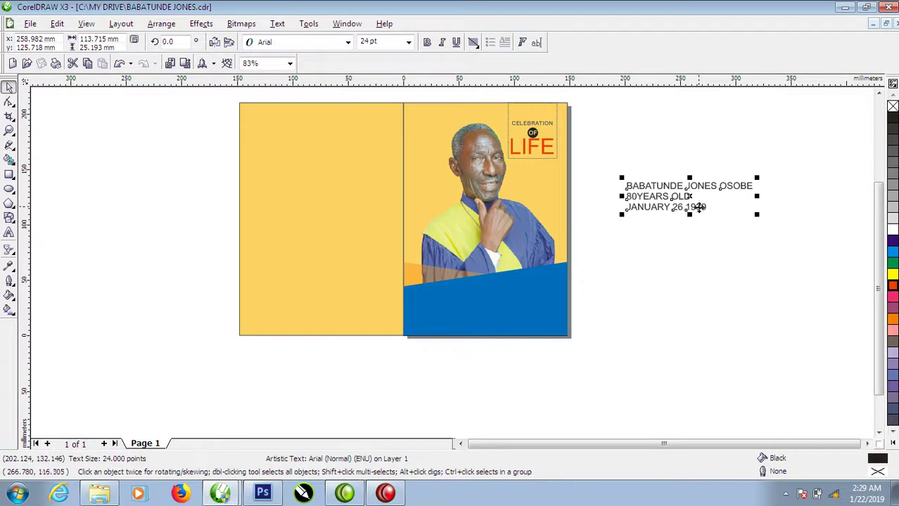
- Import the 103_food_shutterstock orange glow image and place it over the cover's lower area
right_click(115, 201)
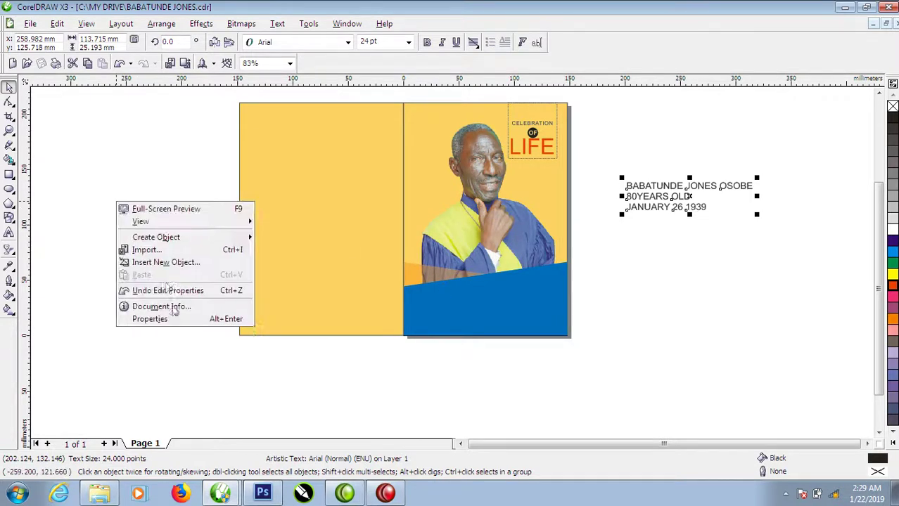
click(158, 254)
drag(584, 150, 586, 298)
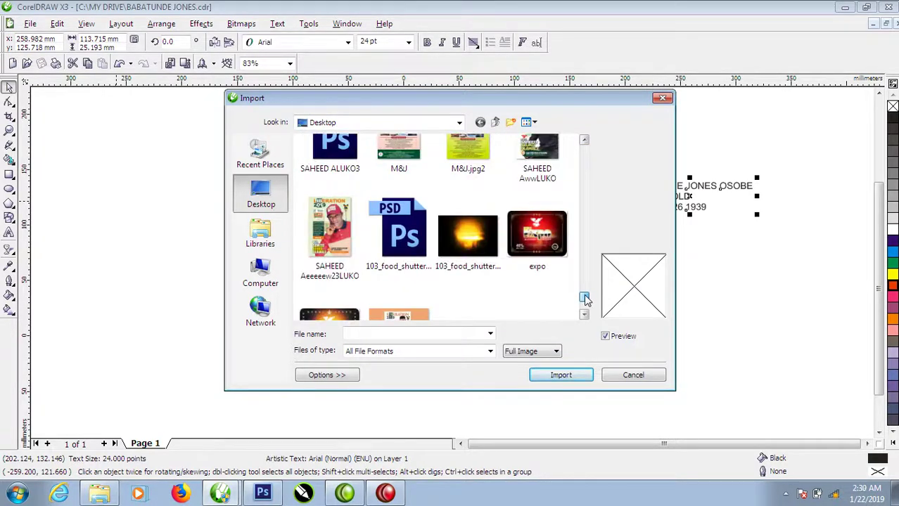
double_click(475, 236)
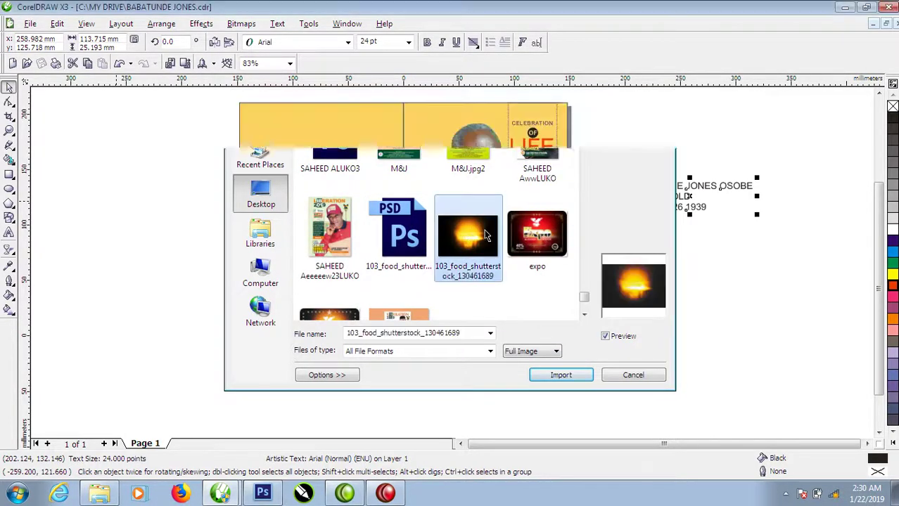
click(443, 244)
drag(560, 301, 503, 294)
click(530, 335)
key(alt+b)
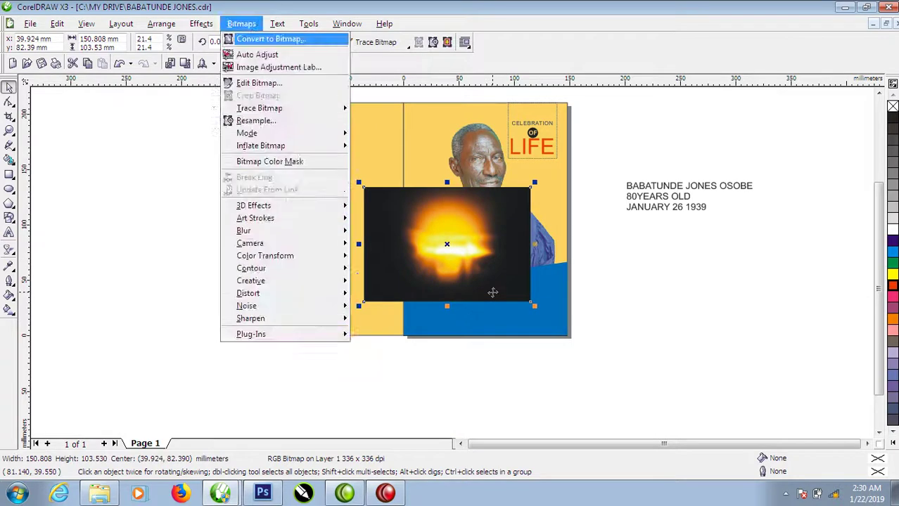
- Convert the glow image to a bitmap and PowerClip it inside the blue bottom band
key(v)
drag(484, 241, 560, 290)
click(611, 333)
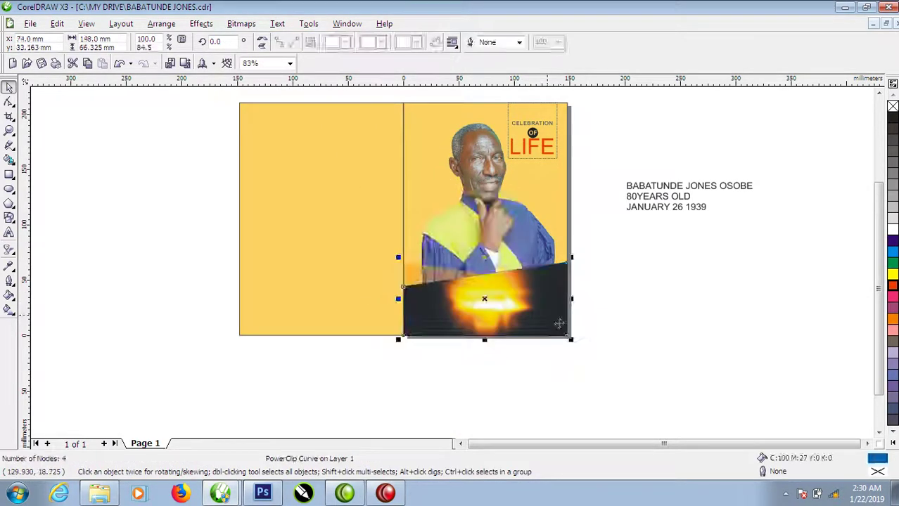
ctrl+click(519, 292)
drag(574, 238, 575, 320)
ctrl+click(767, 229)
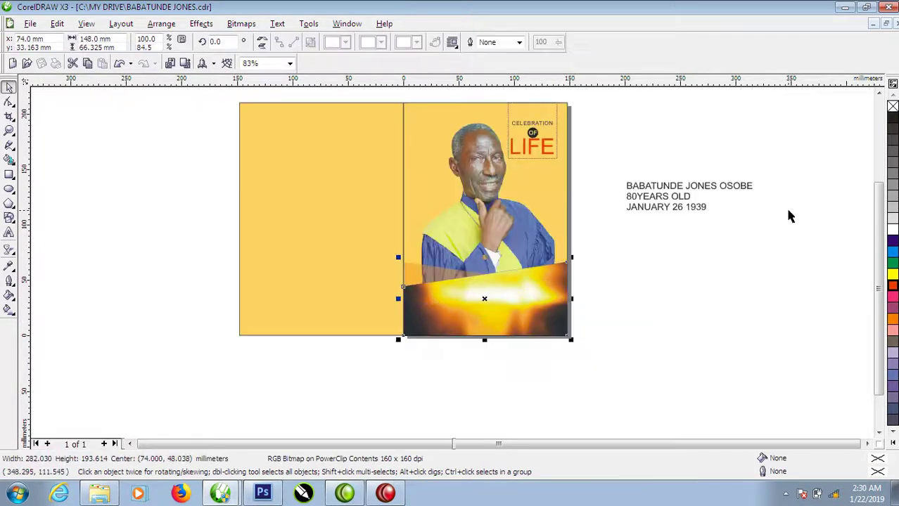
- Enlarge the clipped glow image to 264% and shift it upward inside the band
ctrl+click(533, 284)
click(564, 295)
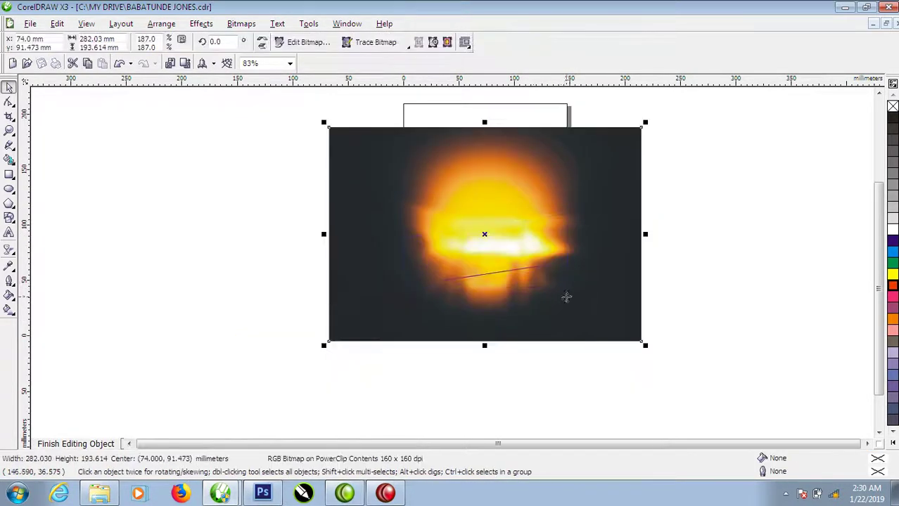
drag(648, 145, 709, 99)
drag(670, 367, 662, 339)
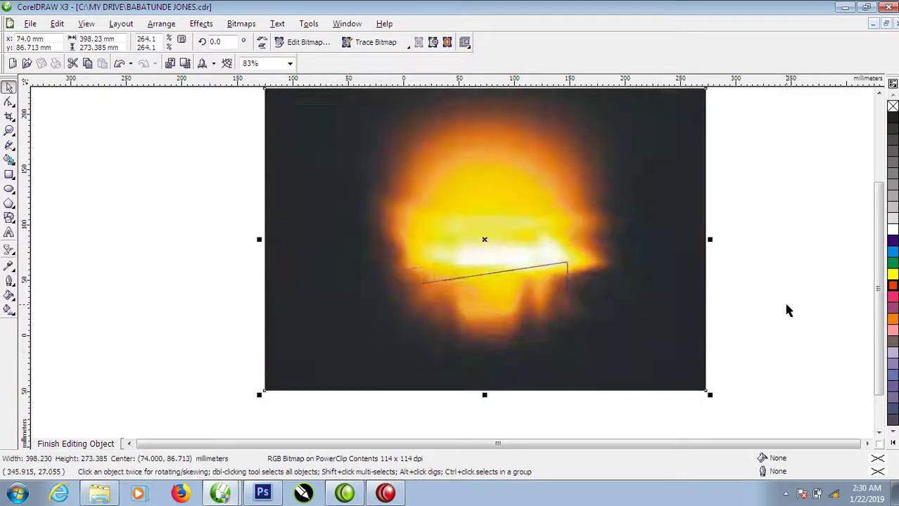
ctrl+click(787, 311)
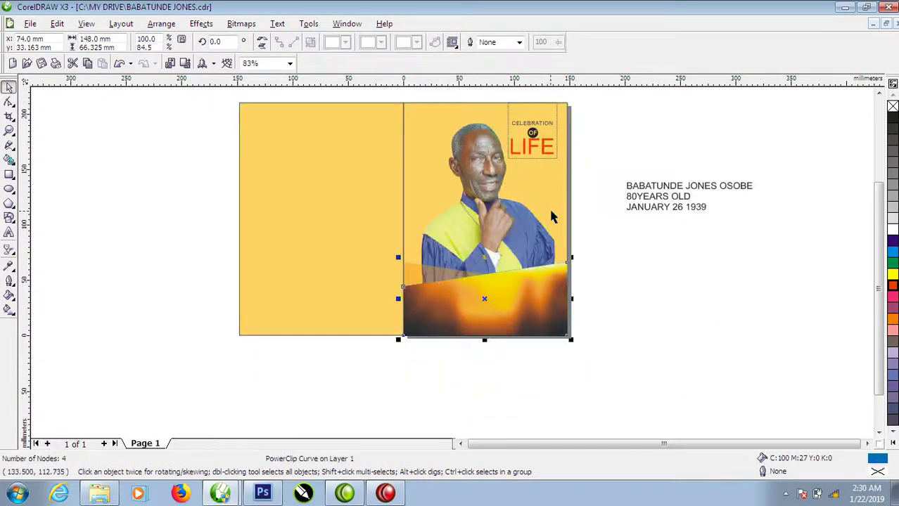
click(683, 198)
- Move the name text block onto the glow band and make it white
drag(699, 182, 653, 284)
key(F2)
drag(144, 210, 757, 362)
drag(686, 260, 467, 268)
click(893, 230)
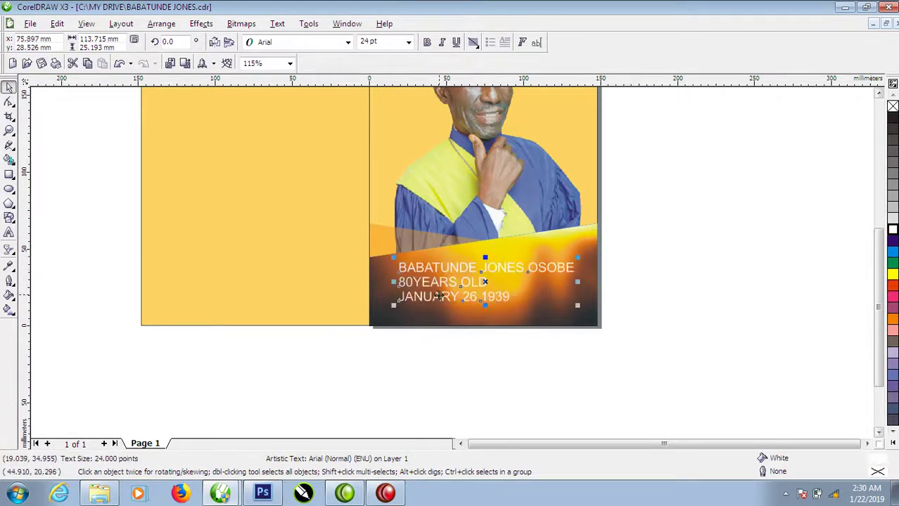
key(F2)
drag(312, 172, 667, 344)
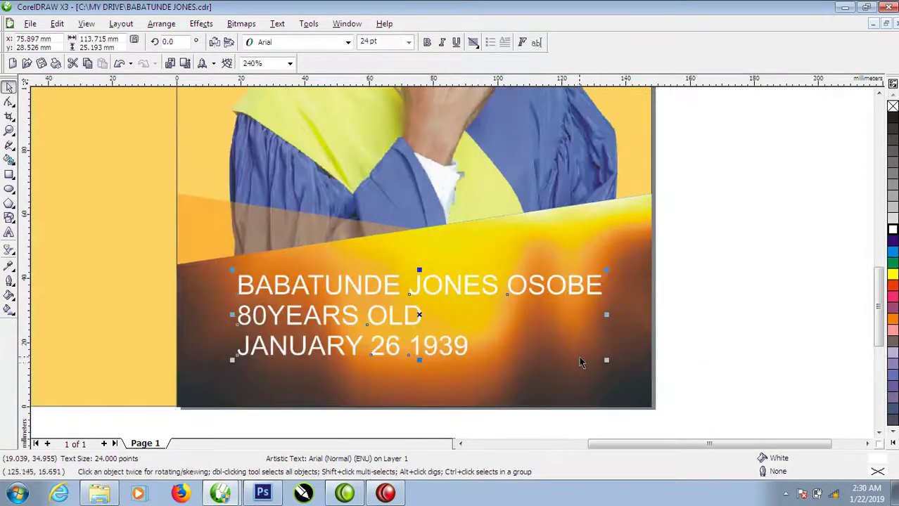
- Split the text into lines, with the age and date lines about 15 pt bold below the name
key(Tab)
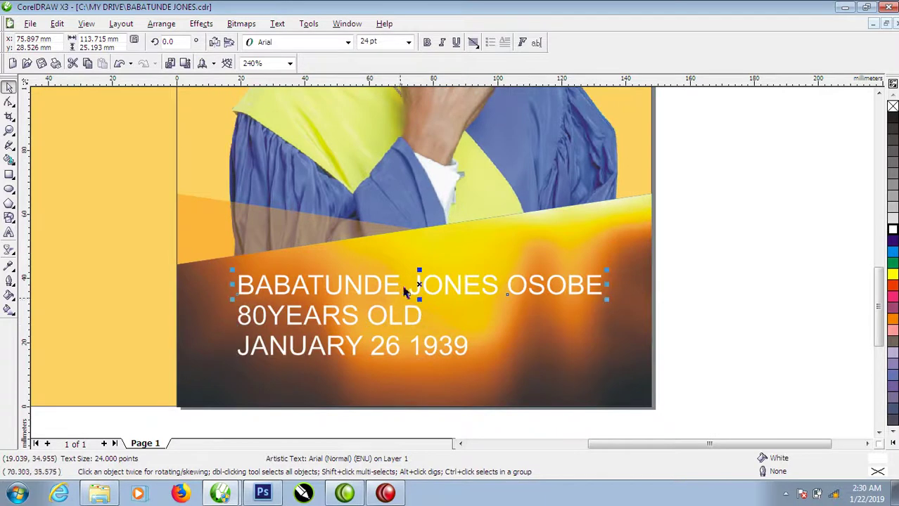
drag(419, 328, 623, 346)
drag(466, 360, 595, 371)
shift+click(615, 343)
drag(629, 319, 550, 334)
drag(486, 349, 424, 374)
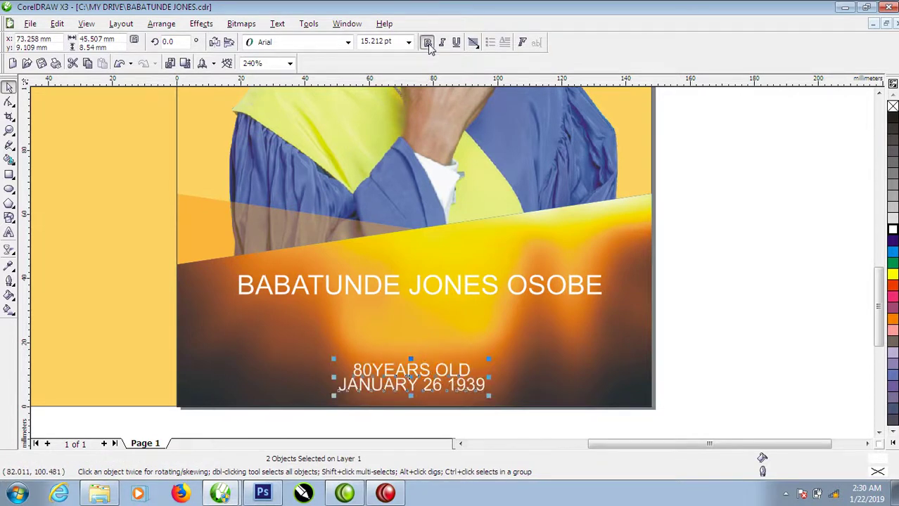
click(427, 42)
drag(493, 288, 516, 269)
key(F3)
key(F3)
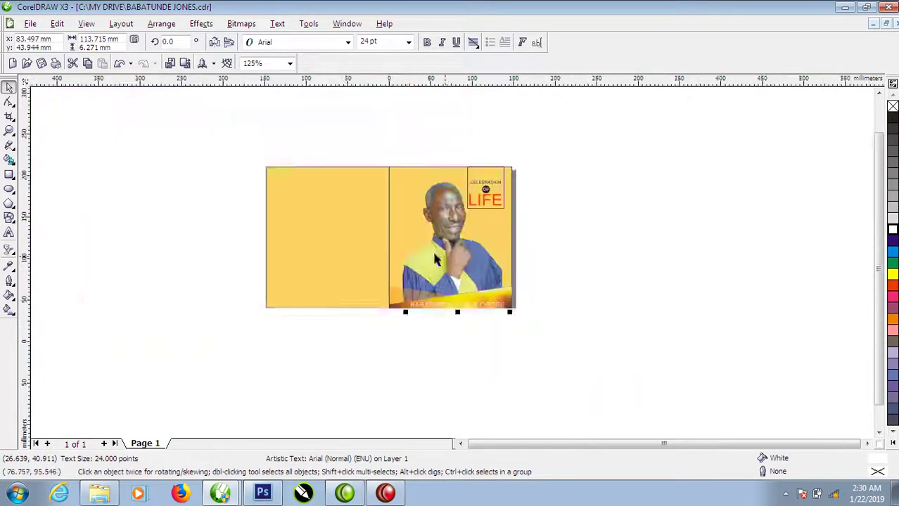
- Stretch the CELEBRATION OF LIFE dotted frame up to the page's top edge
key(F2)
drag(233, 142, 613, 367)
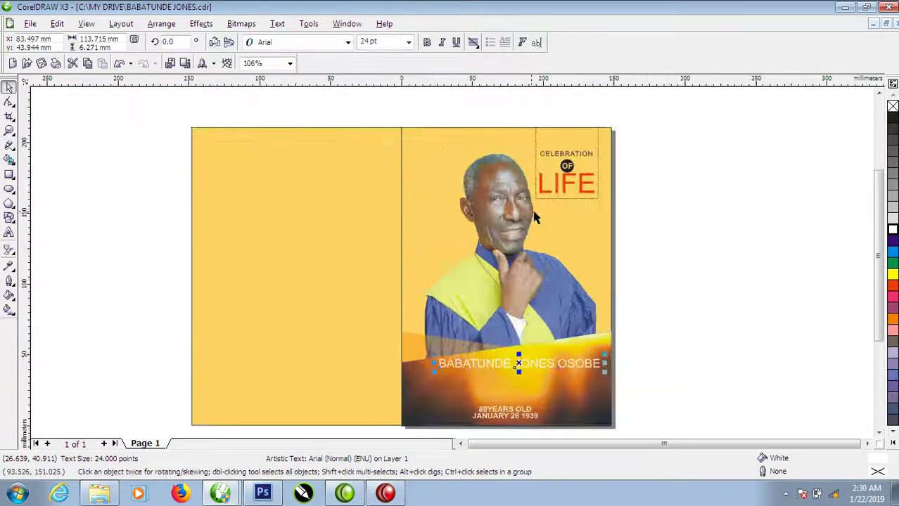
key(F2)
drag(499, 115, 689, 243)
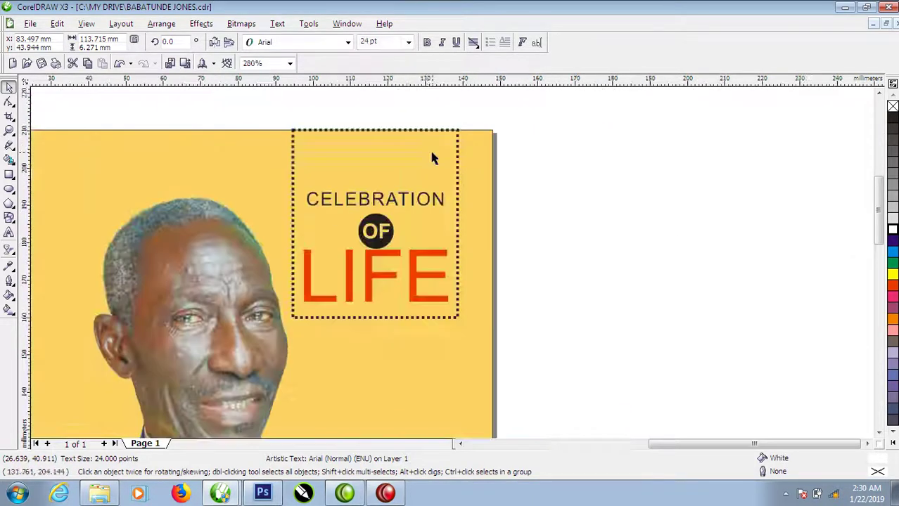
ctrl+click(436, 204)
click(458, 204)
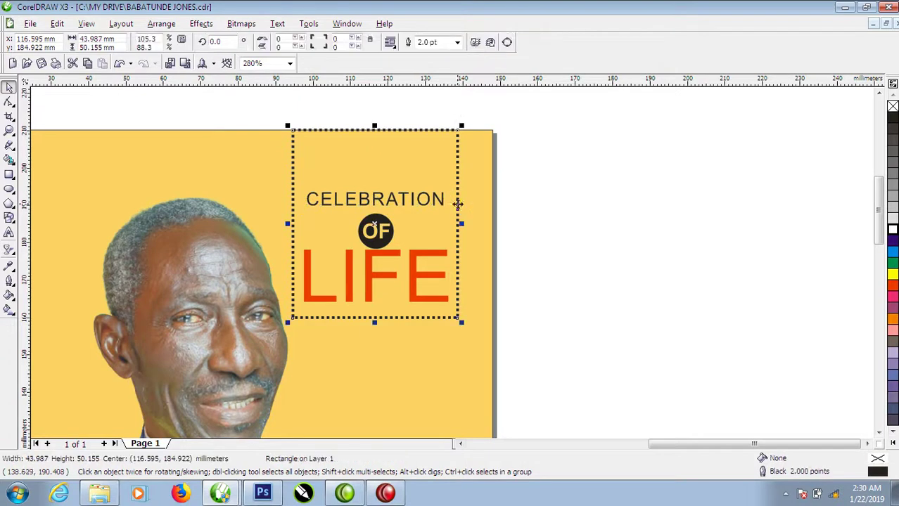
drag(375, 126, 373, 93)
- PowerClip the title block inside the cover background, flush into its top-right corner
drag(455, 167, 485, 197)
click(529, 286)
ctrl+click(262, 422)
drag(265, 417, 437, 124)
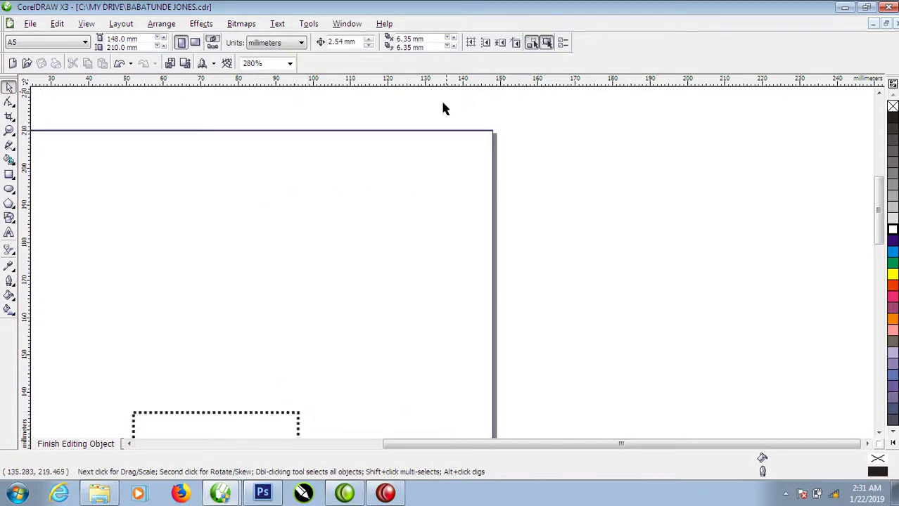
scroll(339, 357, up, 1)
scroll(422, 267, down, 2)
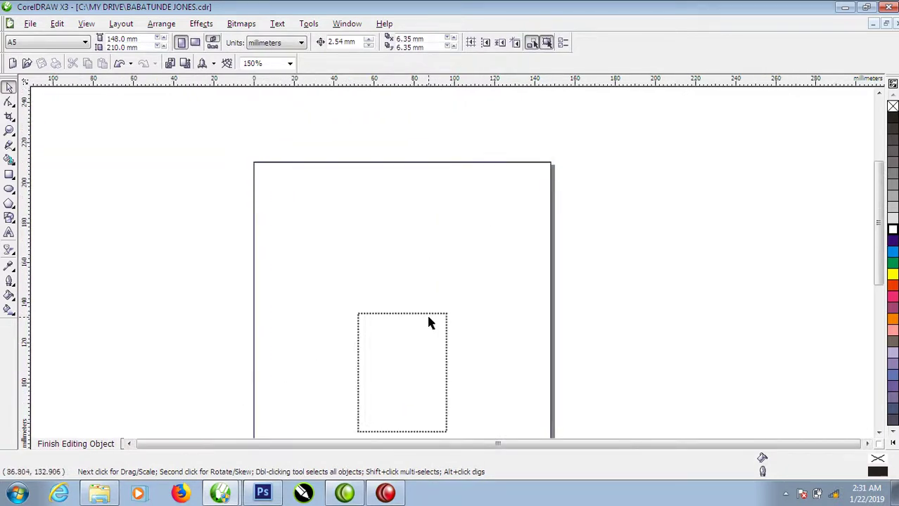
drag(410, 321, 501, 141)
ctrl+click(607, 179)
ctrl+click(504, 180)
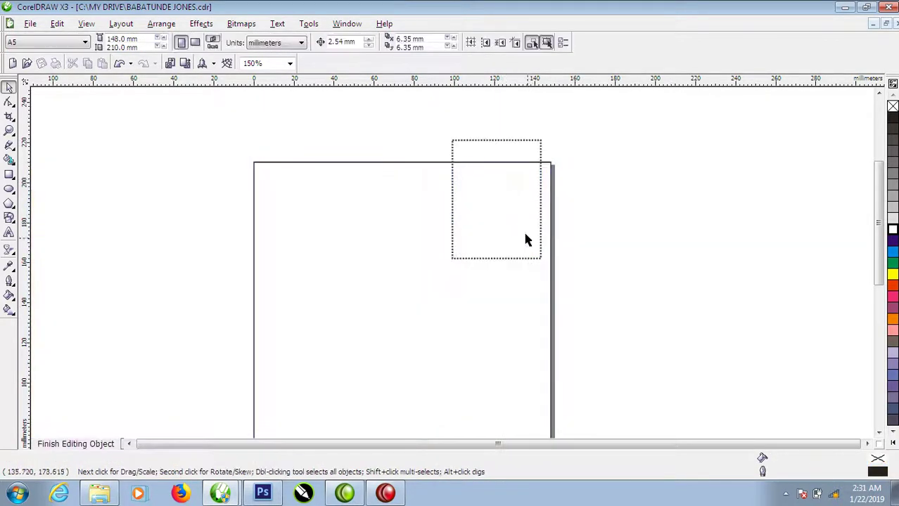
mouse_move(531, 265)
mouse_down()
mouse_move(515, 267)
mouse_move(518, 274)
mouse_up()
ctrl+click(702, 239)
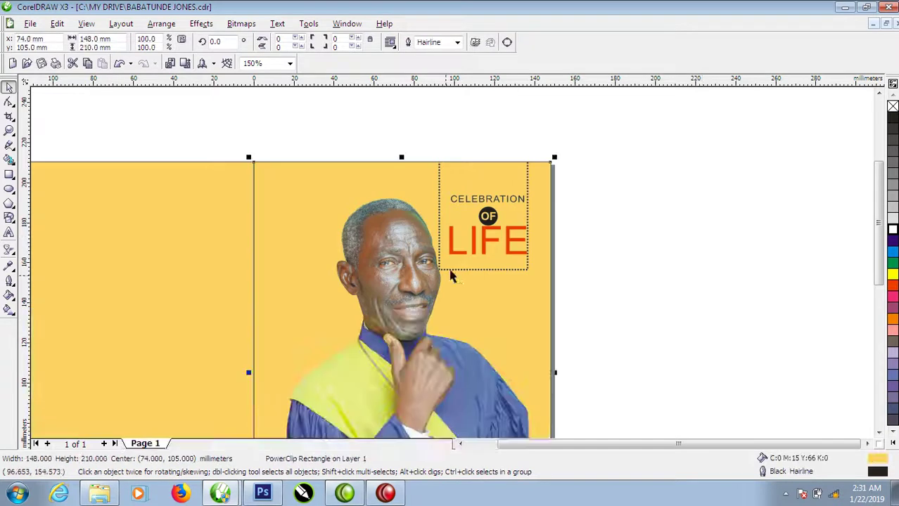
- PowerClip the portrait photo inside the cover background
key(F3)
click(484, 284)
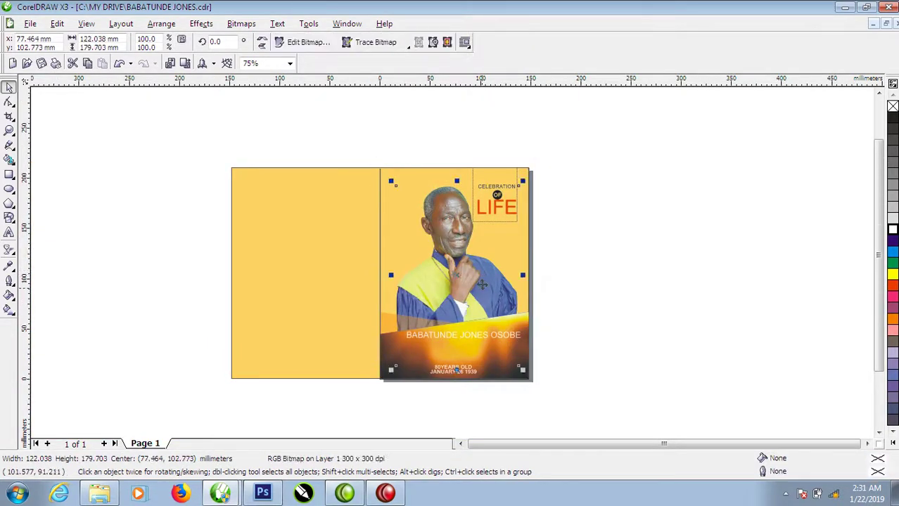
drag(479, 281, 410, 176)
click(445, 219)
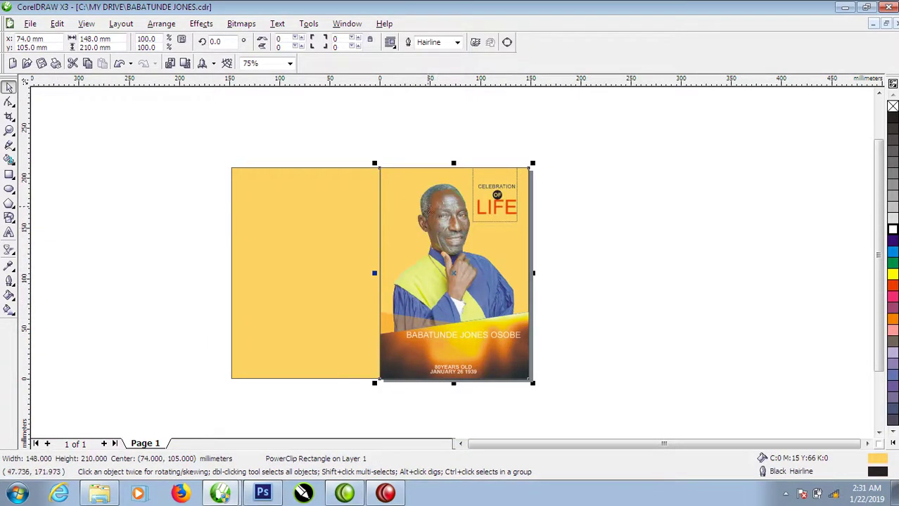
ctrl+click(471, 320)
- Scale the clipped portrait to about 112% so it reaches the cover's edges
click(471, 320)
drag(519, 368, 532, 385)
mouse_move(526, 181)
mouse_down()
mouse_move(526, 201)
mouse_move(518, 180)
mouse_up()
drag(538, 215, 526, 199)
ctrl+click(454, 360)
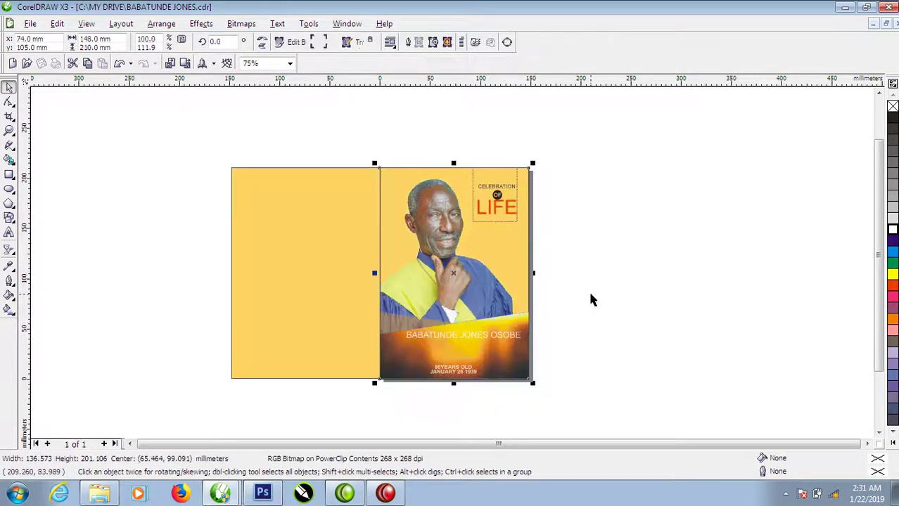
key(F2)
drag(195, 147, 633, 399)
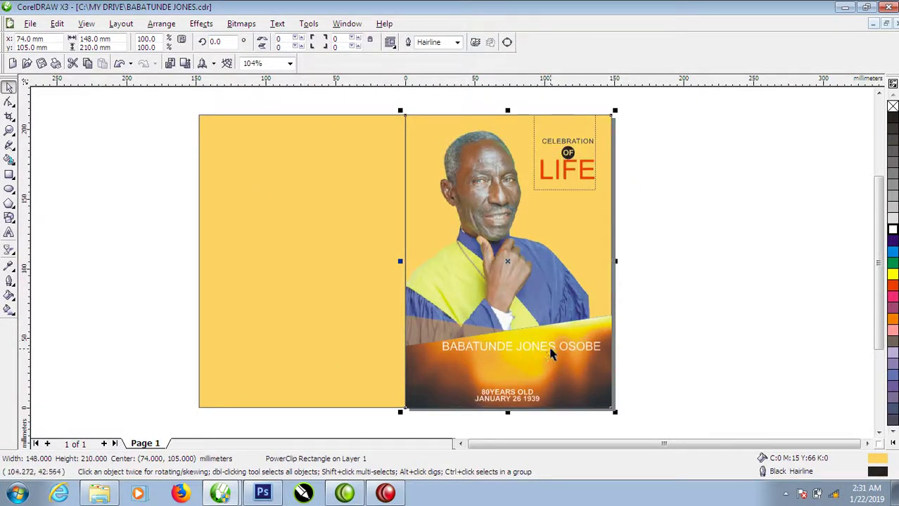
click(552, 346)
click(539, 346)
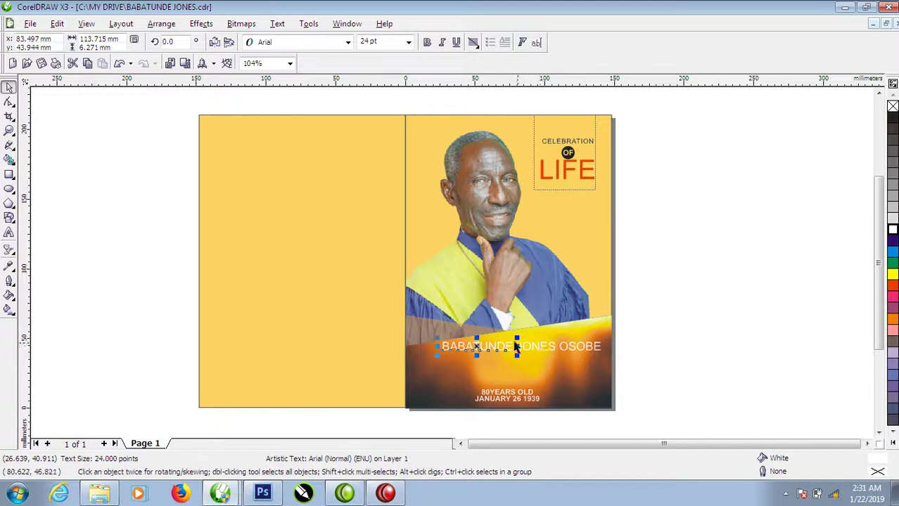
click(575, 352)
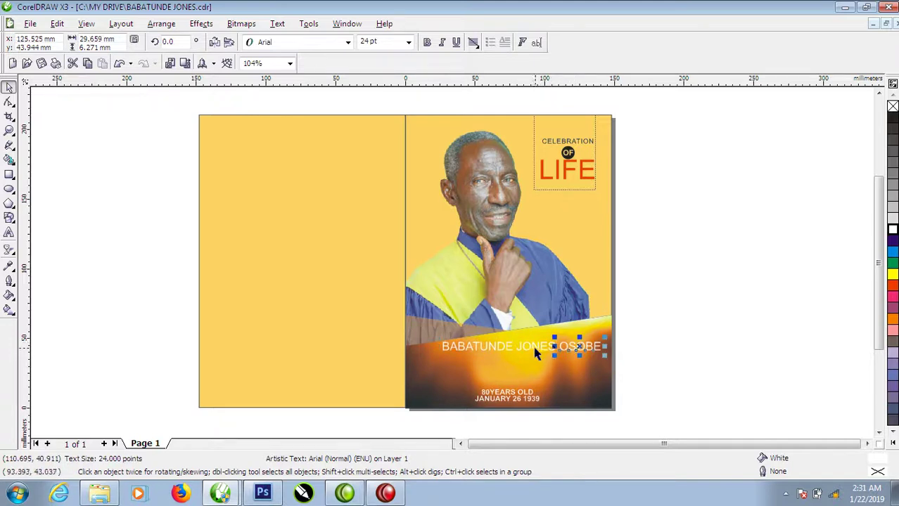
drag(581, 349, 571, 395)
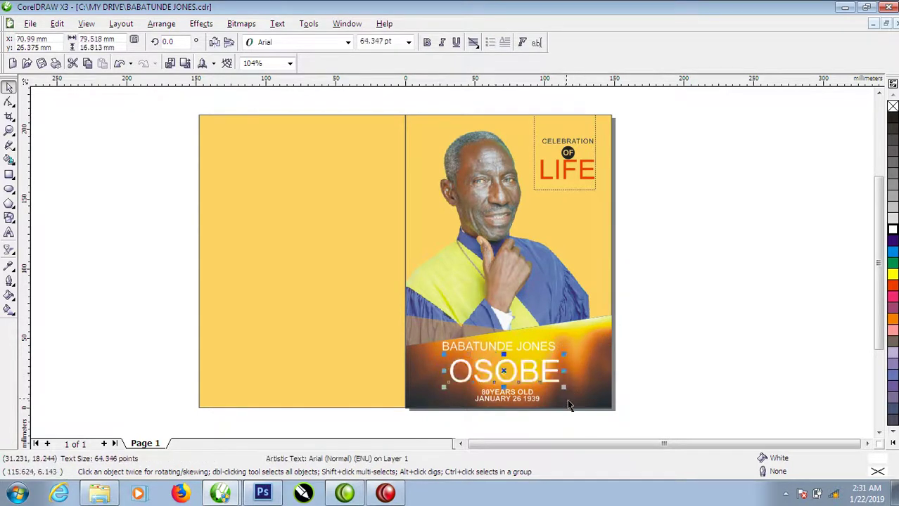
click(427, 42)
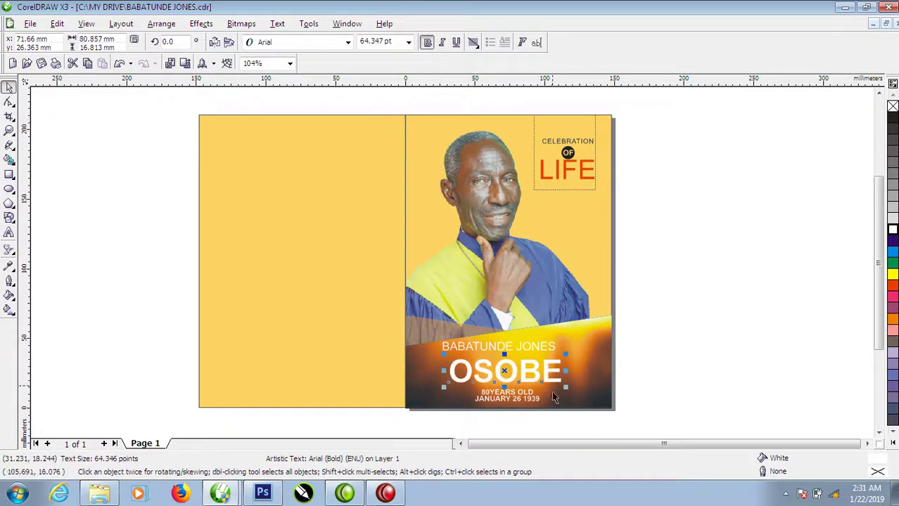
scroll(545, 416, up, 2)
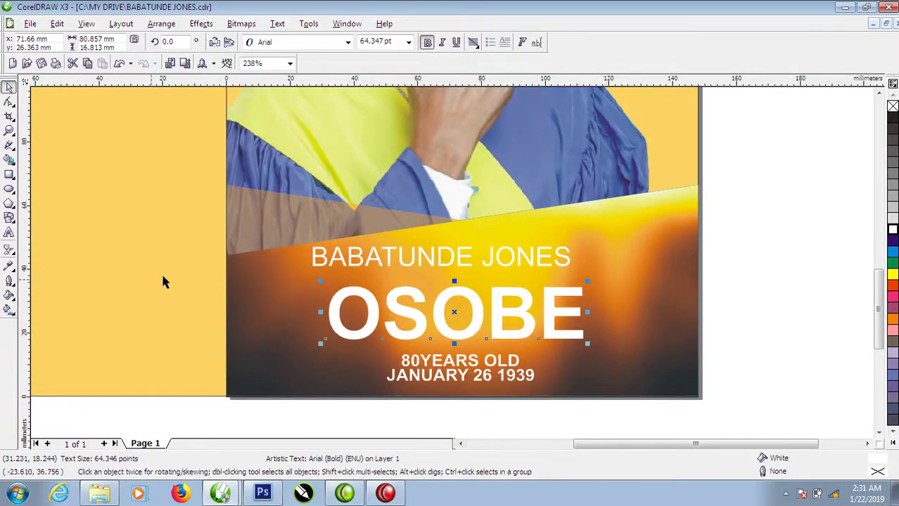
- Tighten OSOBE's letter spacing with the Shape tool
click(9, 103)
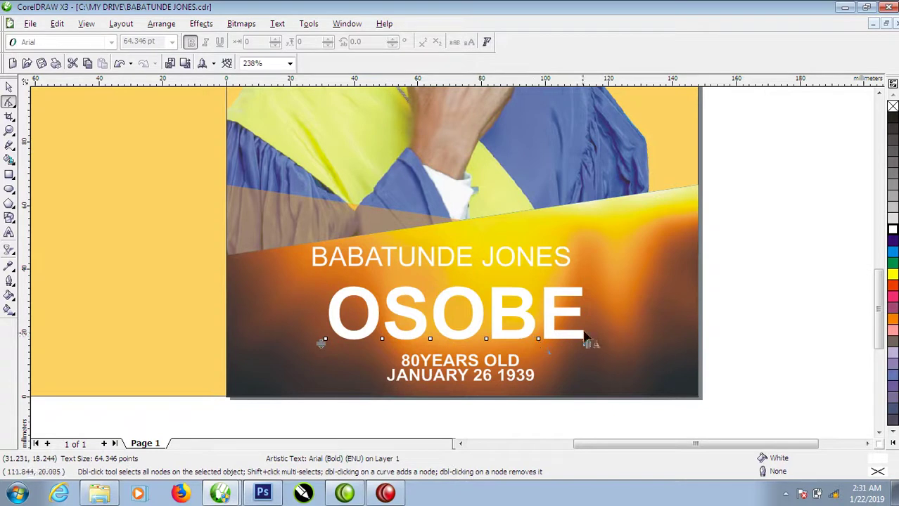
mouse_move(564, 346)
mouse_down()
mouse_move(551, 355)
mouse_move(549, 345)
mouse_up()
key(space)
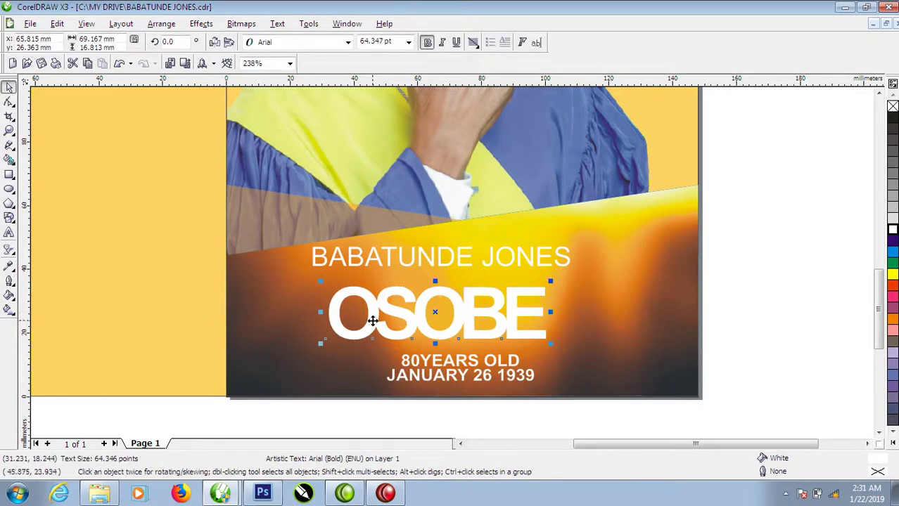
- Convert the middle O to curves, break it apart and fill its centre solid blue
click(360, 334)
click(454, 304)
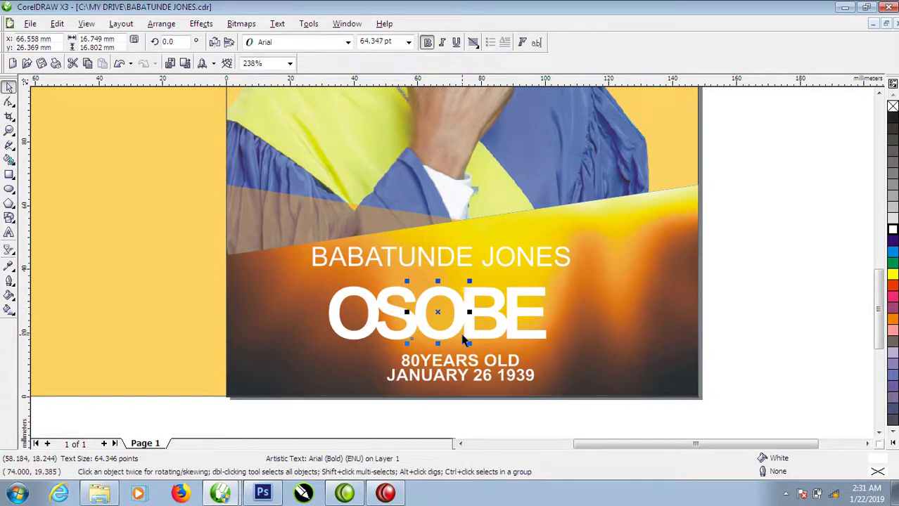
key(ctrl+q)
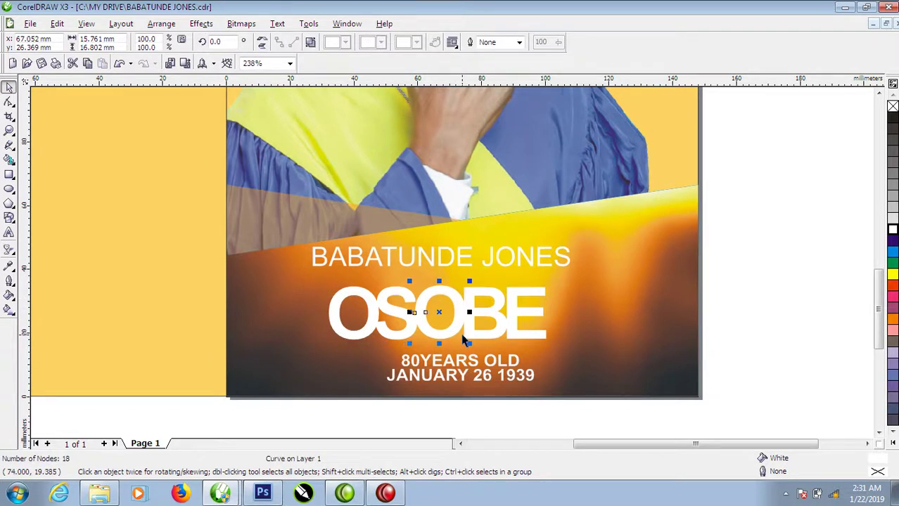
key(ctrl+j)
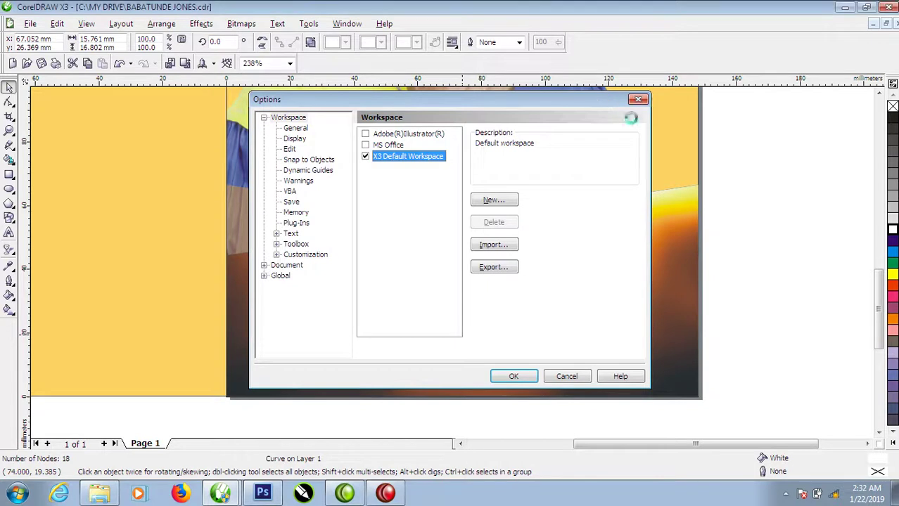
click(638, 99)
key(ctrl+k)
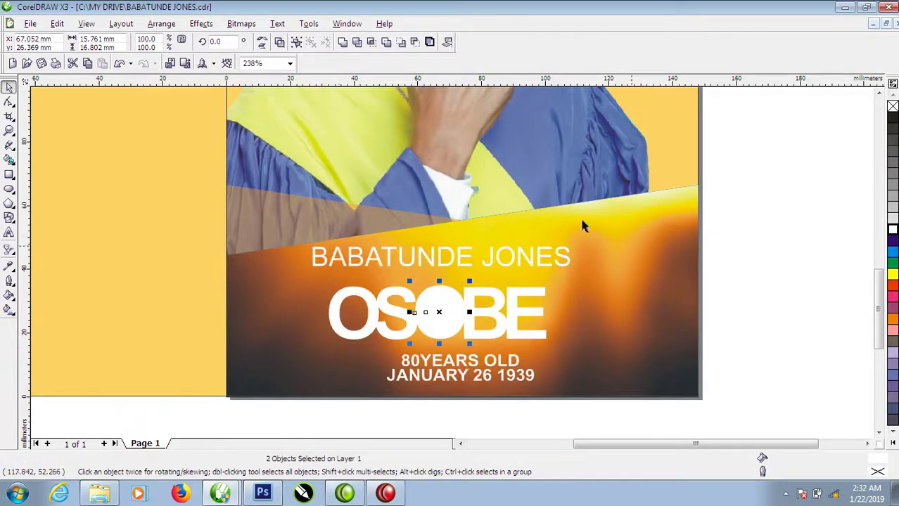
key(Escape)
click(441, 321)
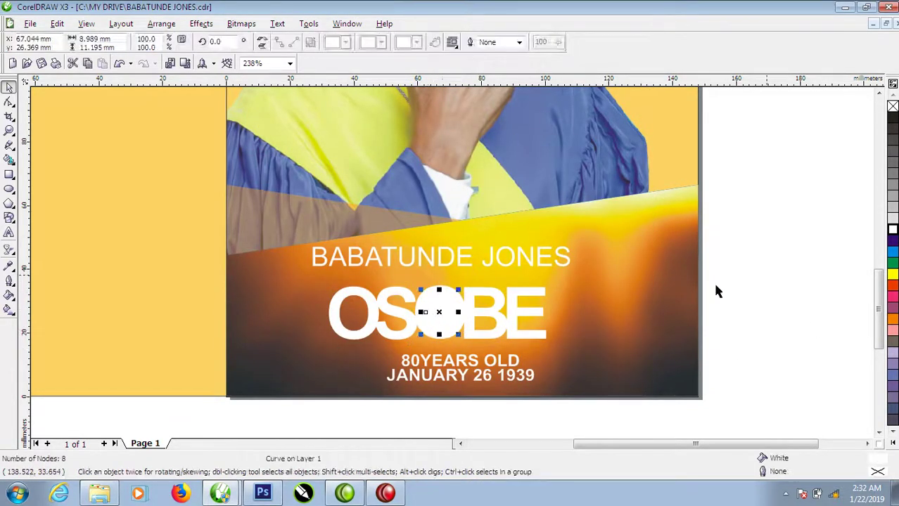
click(892, 286)
click(892, 249)
click(892, 246)
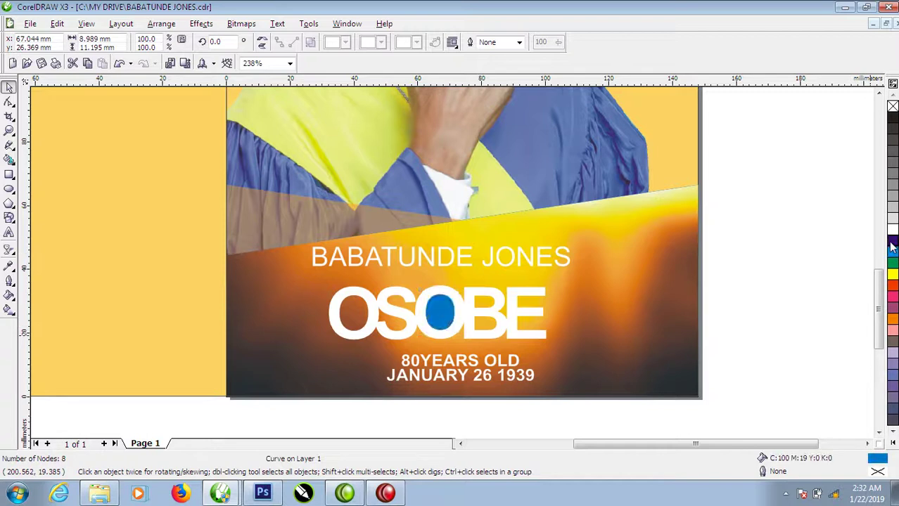
click(892, 243)
click(485, 261)
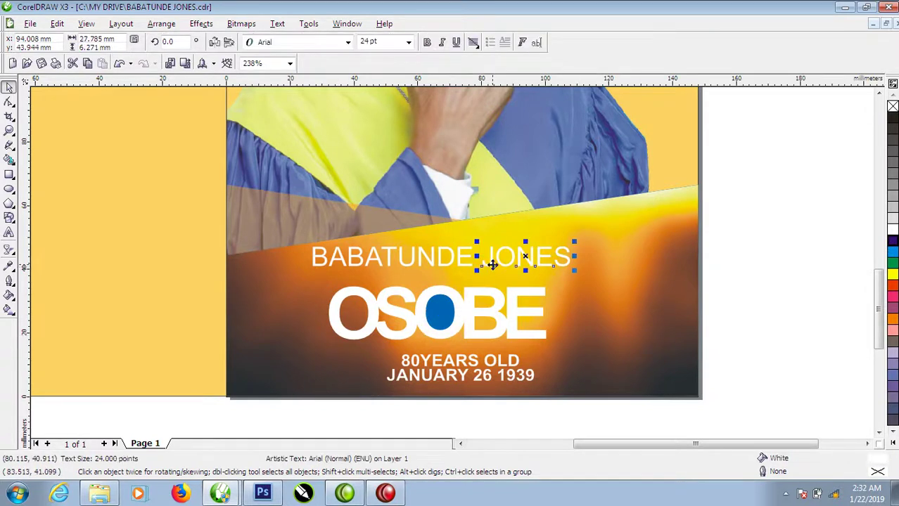
click(426, 42)
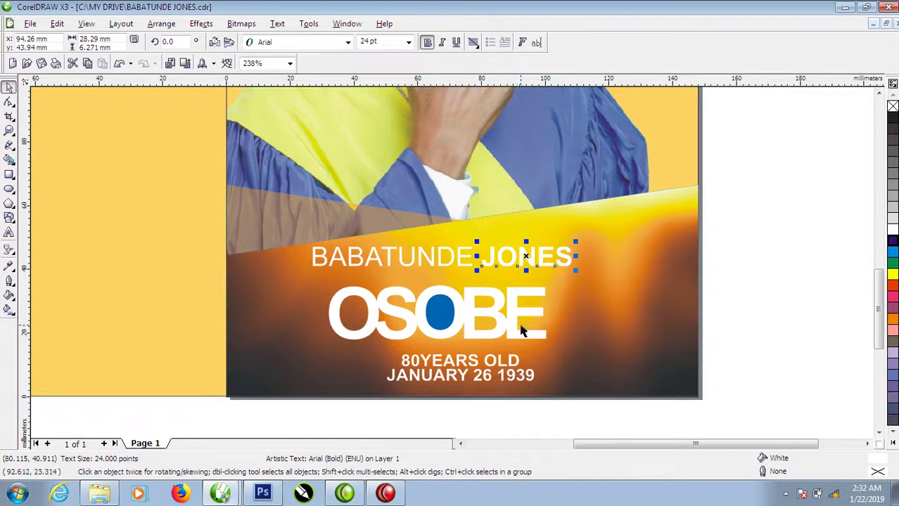
click(10, 104)
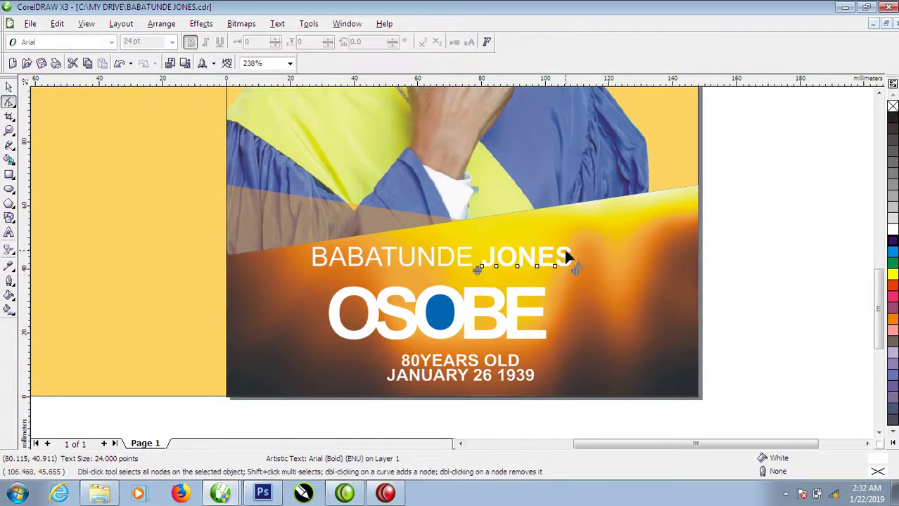
drag(576, 270, 617, 228)
key(space)
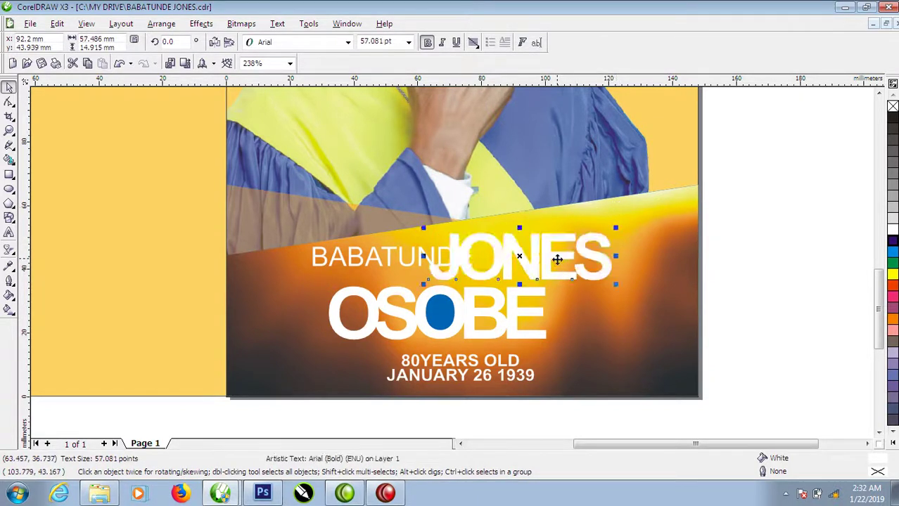
drag(522, 259, 519, 264)
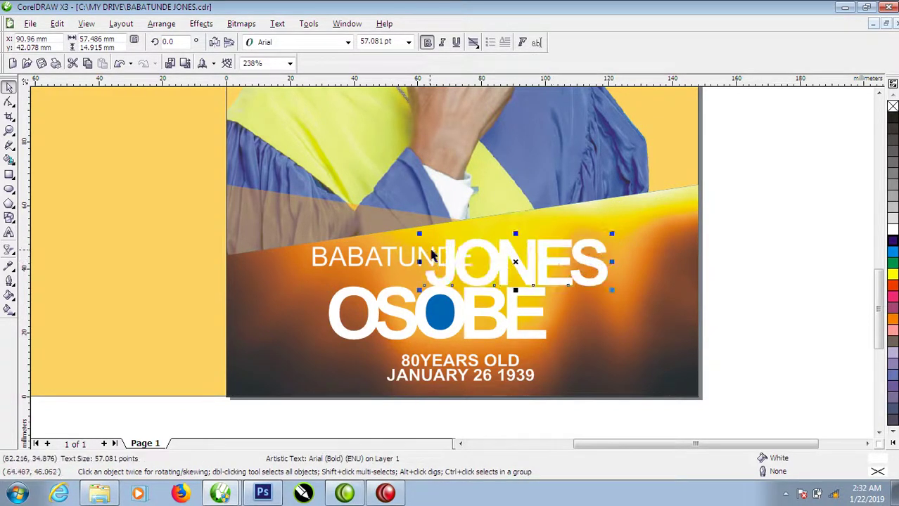
drag(422, 262, 391, 260)
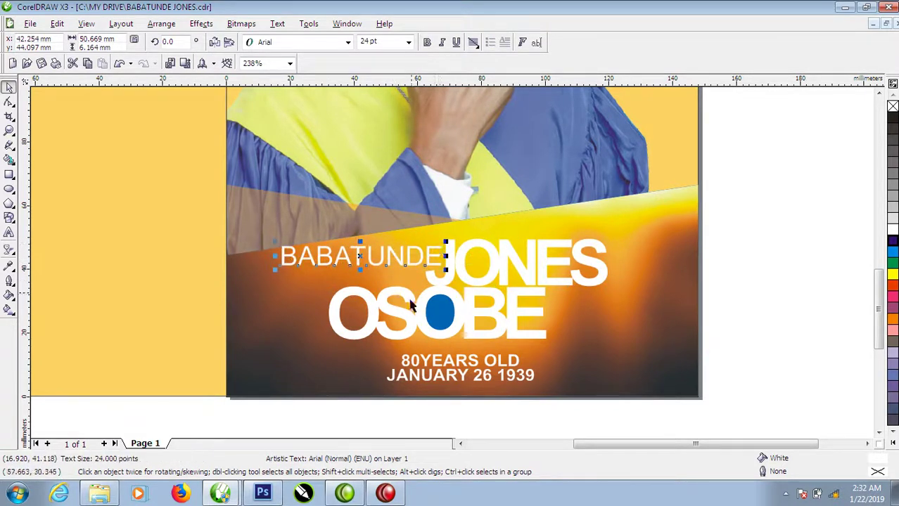
click(427, 42)
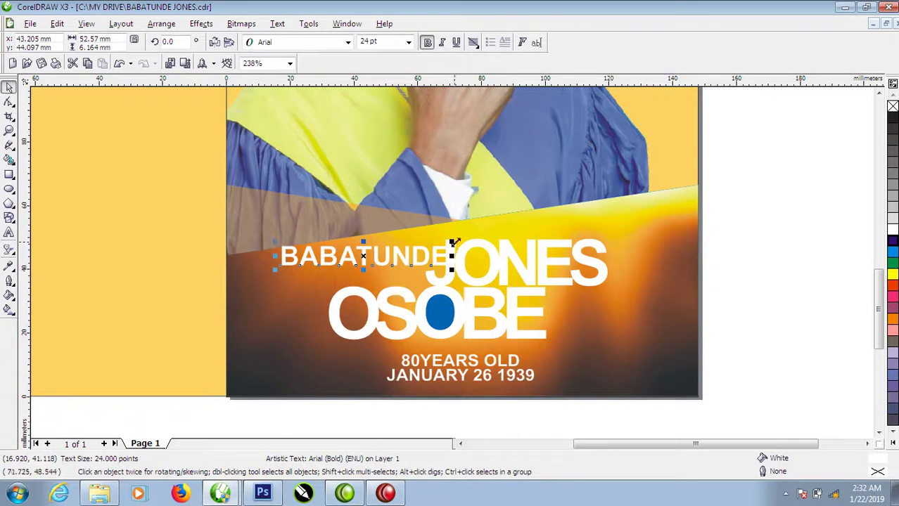
mouse_move(450, 242)
mouse_down()
mouse_move(437, 233)
mouse_move(439, 243)
mouse_up()
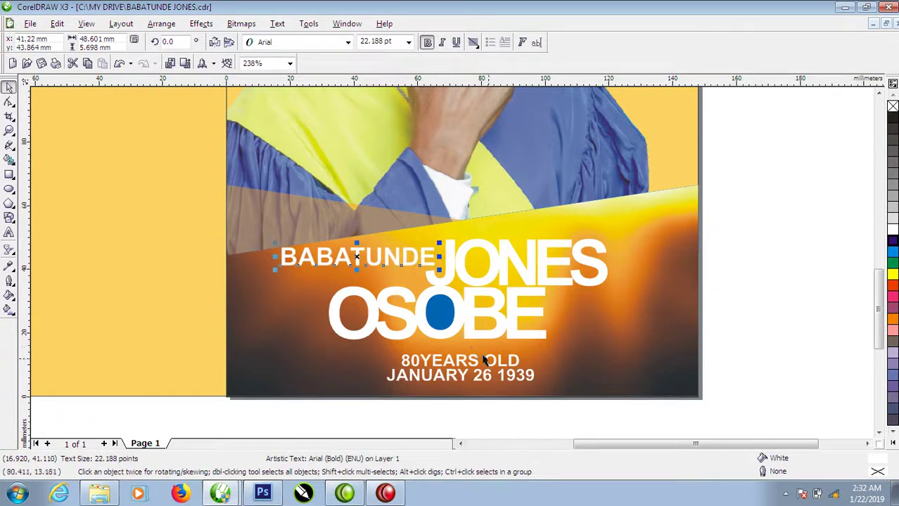
drag(791, 179, 258, 350)
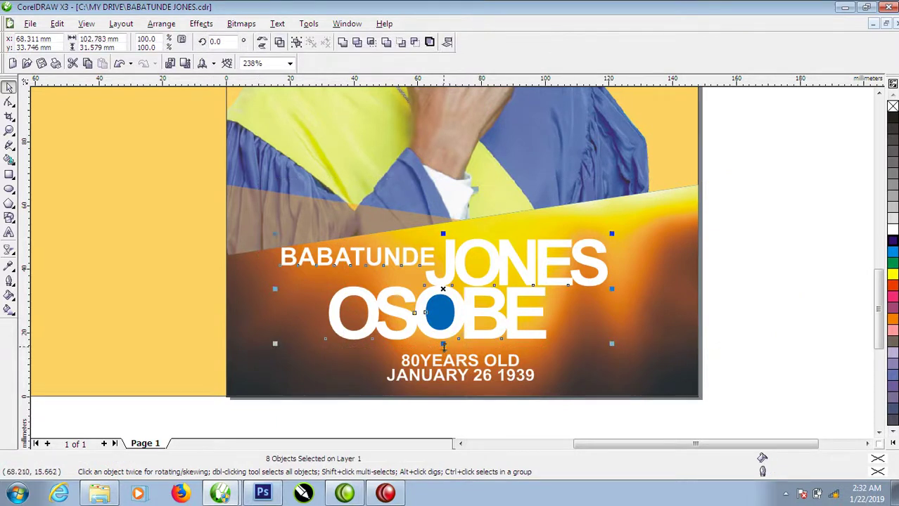
- Group the name pieces and move the group onto blank canvas off the page
key(ctrl+g)
drag(519, 313, 533, 311)
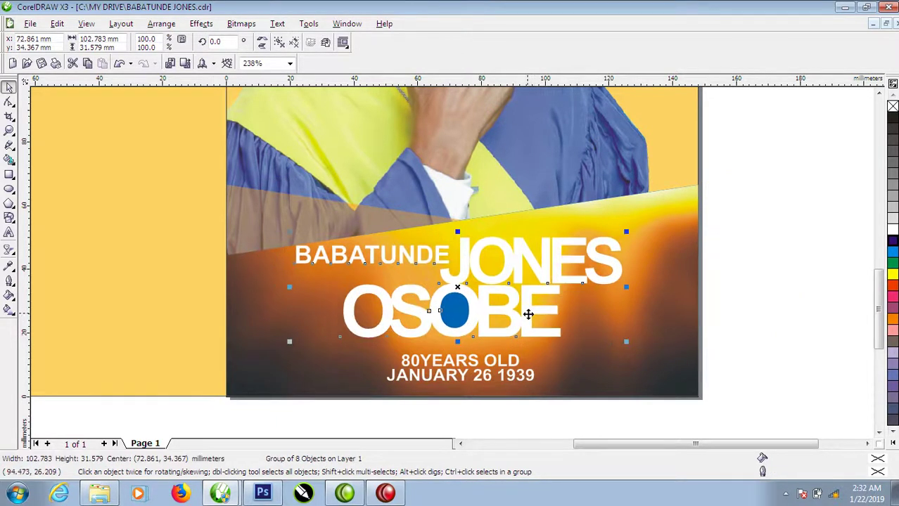
scroll(533, 311, down, 2)
drag(459, 248, 692, 206)
scroll(546, 123, up, 2)
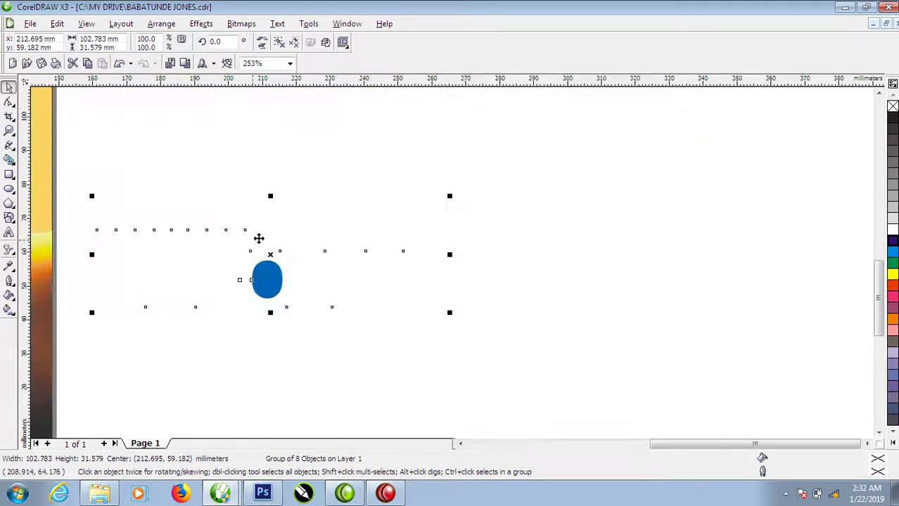
drag(275, 257, 339, 252)
- Add a drop shadow, break it apart, regroup with the name and place it on the glow band
click(14, 264)
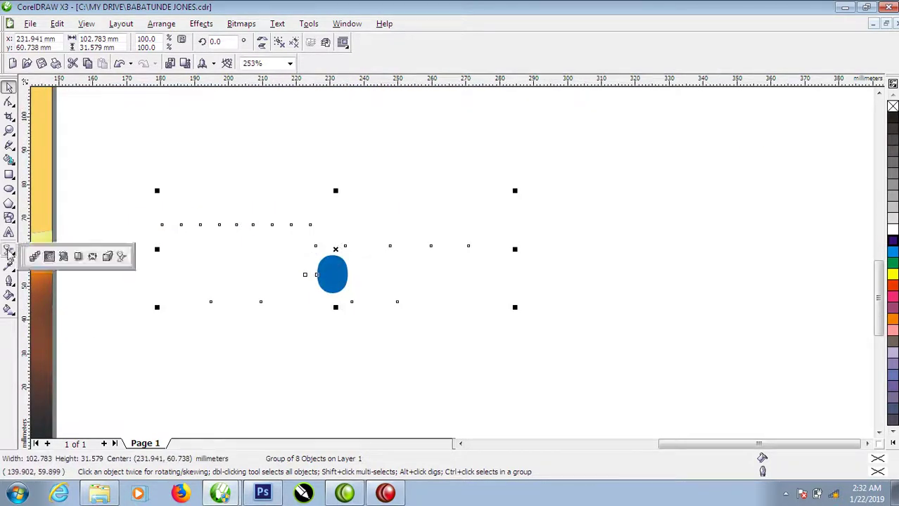
click(78, 256)
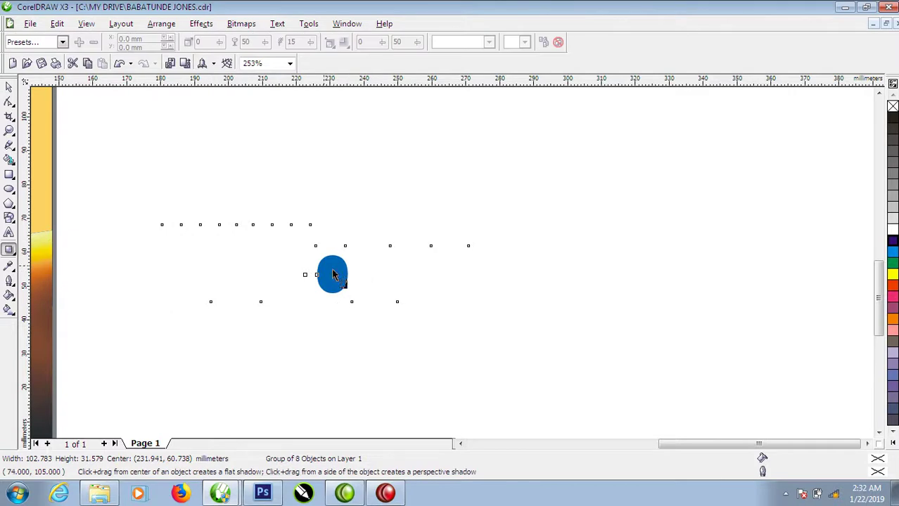
drag(336, 250, 390, 310)
click(169, 27)
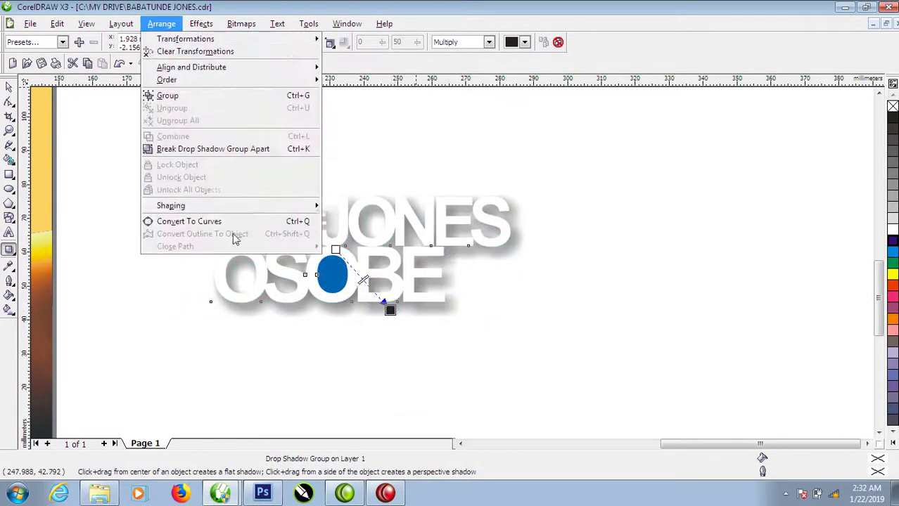
click(236, 158)
key(space)
key(ctrl+g)
scroll(502, 216, down, 2)
drag(489, 250, 218, 290)
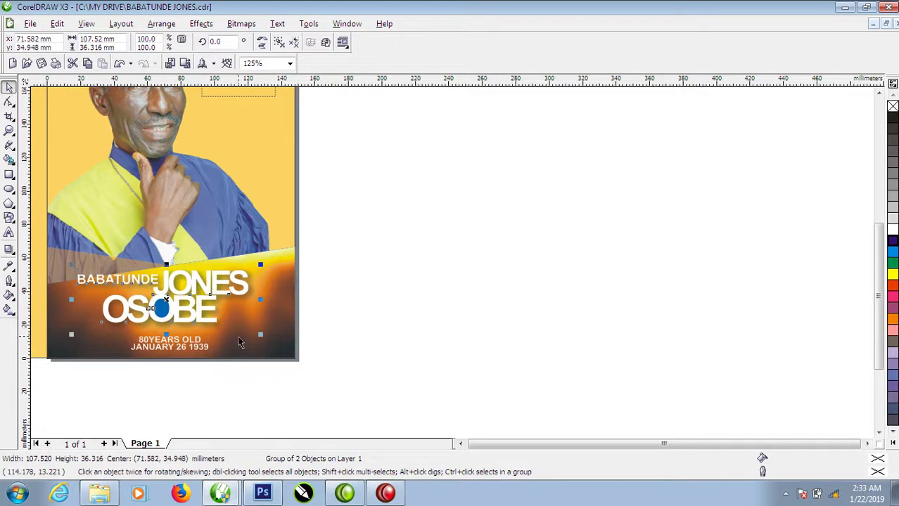
- Shrink the CELEBRATION OF LIFE title group slightly
key(F3)
key(F2)
drag(226, 99, 534, 268)
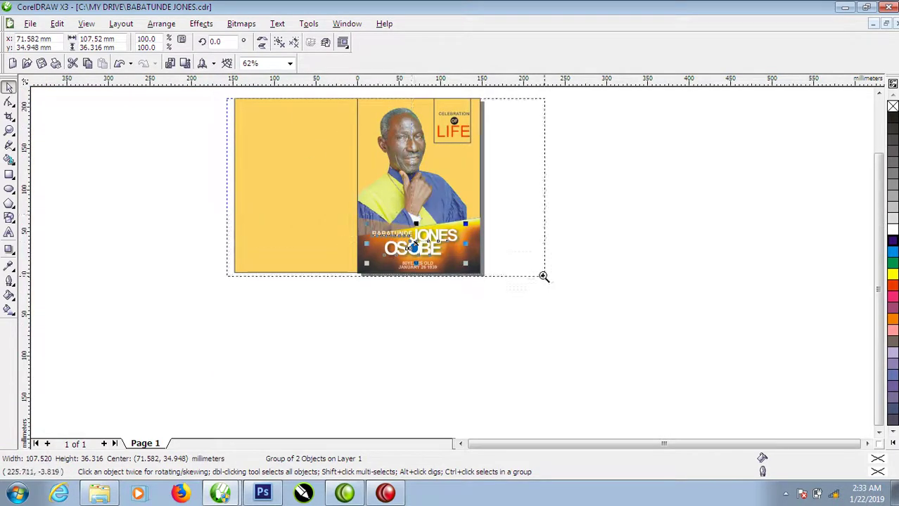
click(584, 111)
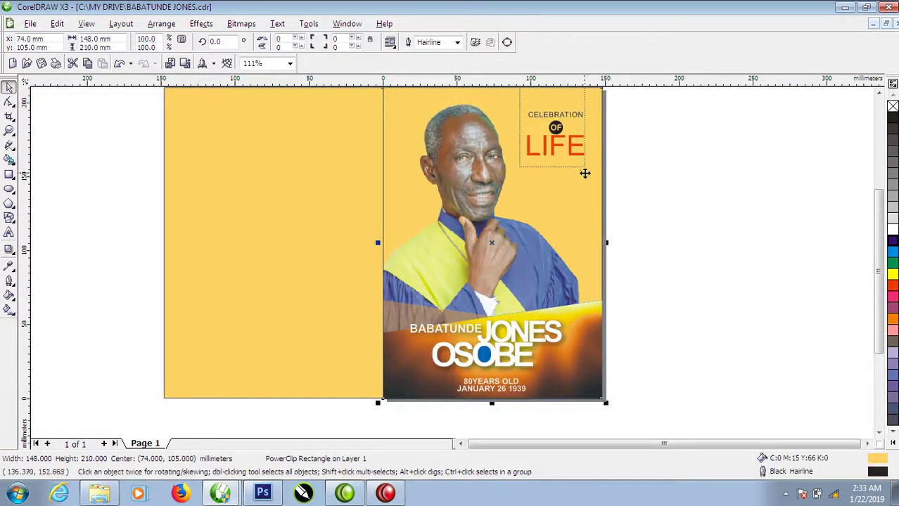
drag(640, 102, 508, 165)
drag(587, 106, 584, 116)
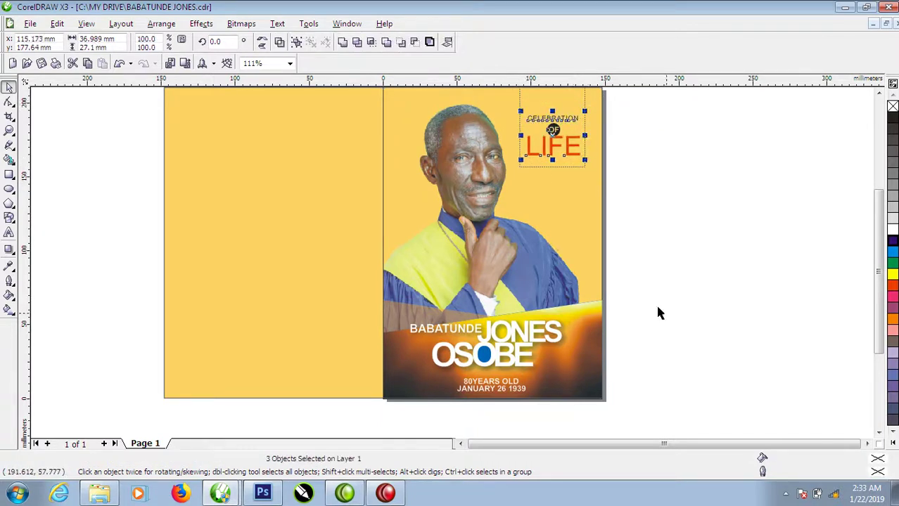
click(650, 223)
- Recolour the word LIFE black and the circle behind OF orange
click(566, 160)
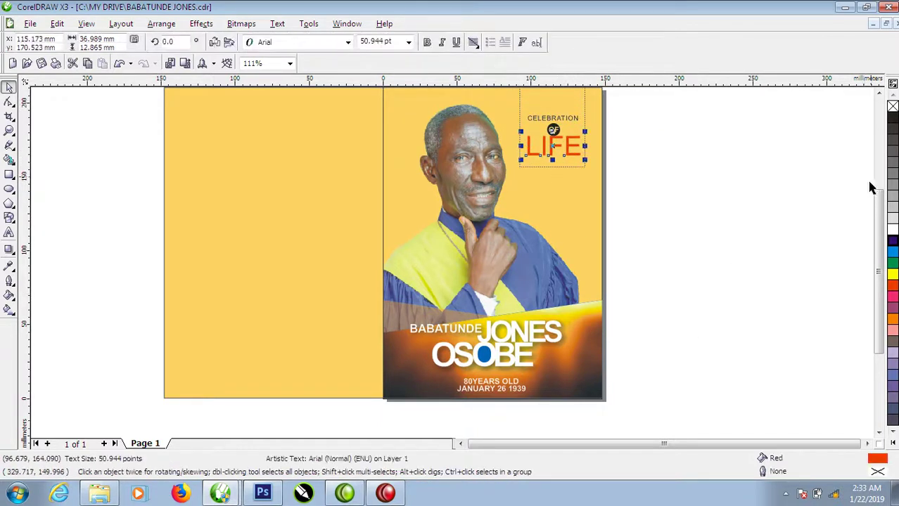
click(892, 117)
click(554, 129)
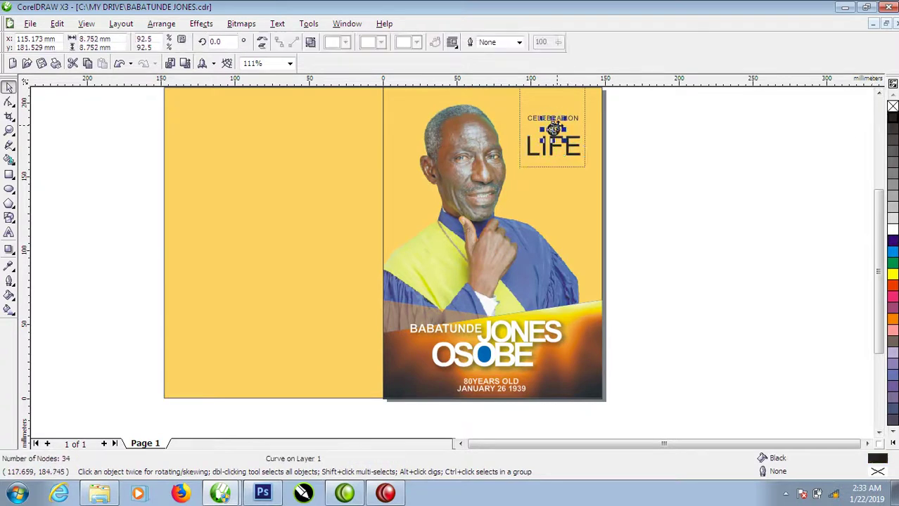
click(622, 276)
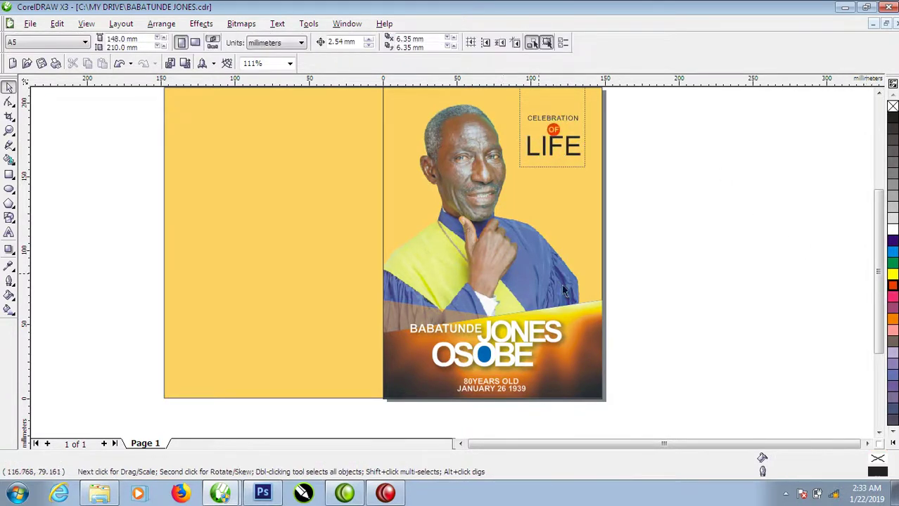
click(585, 327)
- Stretch the bottom orange wave bands slightly taller on the cover
shift+click(471, 322)
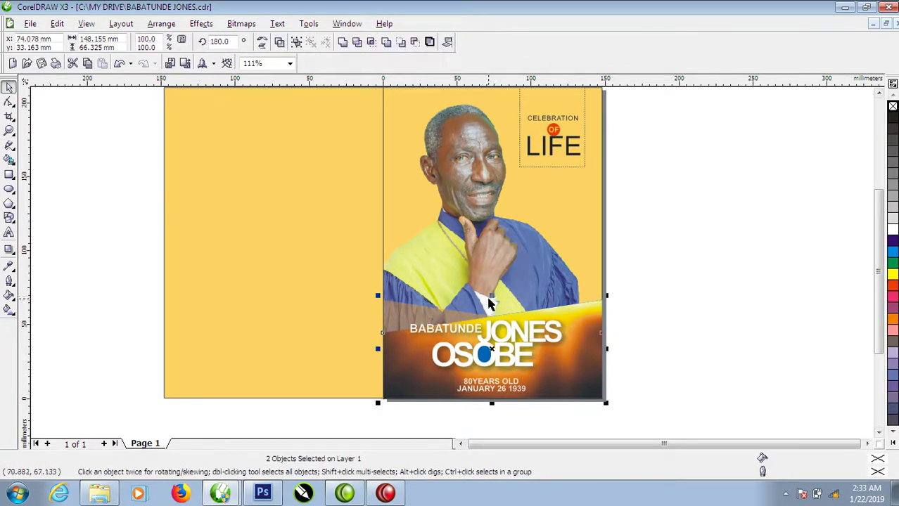
drag(492, 296, 490, 288)
click(698, 289)
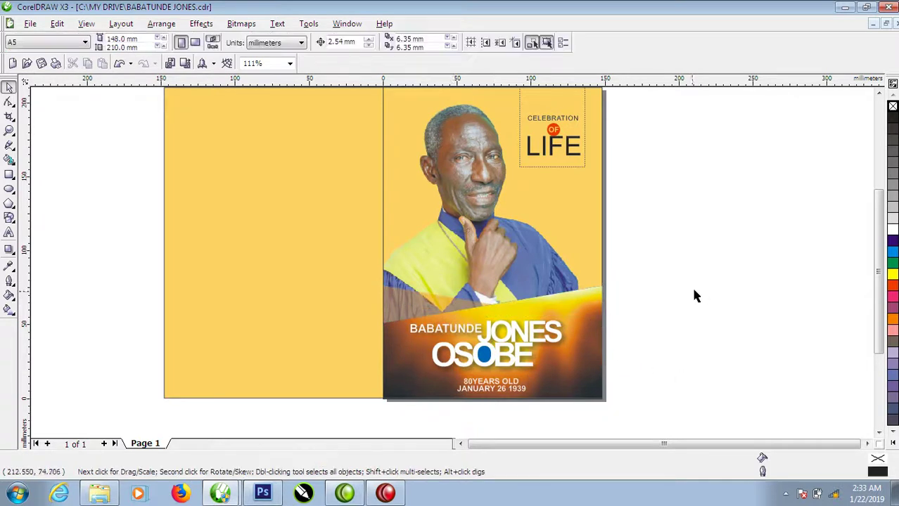
key(F3)
key(z)
drag(260, 127, 574, 307)
key(space)
- Mirror a copy of the bottom wave bands across onto the left page
click(430, 317)
shift+click(580, 332)
drag(606, 352, 223, 325)
right_click(222, 327)
click(760, 239)
click(760, 239)
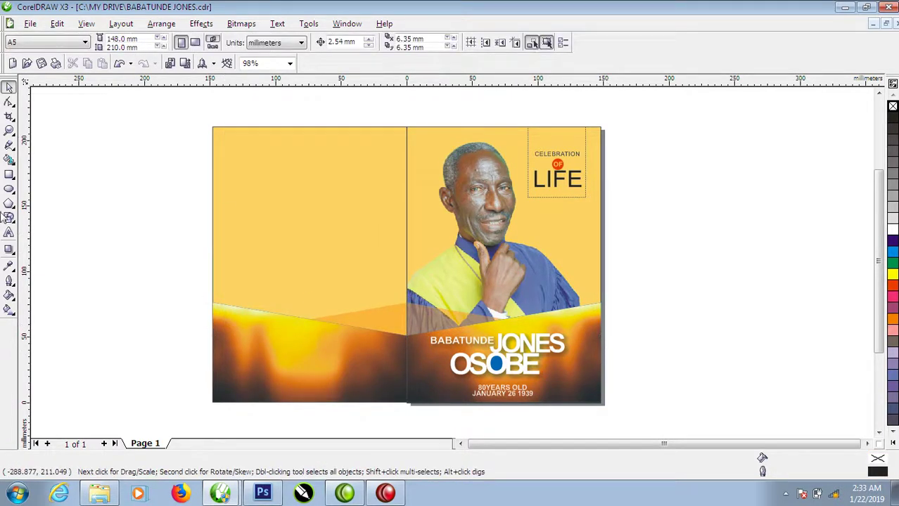
click(9, 174)
- Draw a tall white-filled rectangle on the left page above the orange band
drag(244, 162, 366, 357)
key(space)
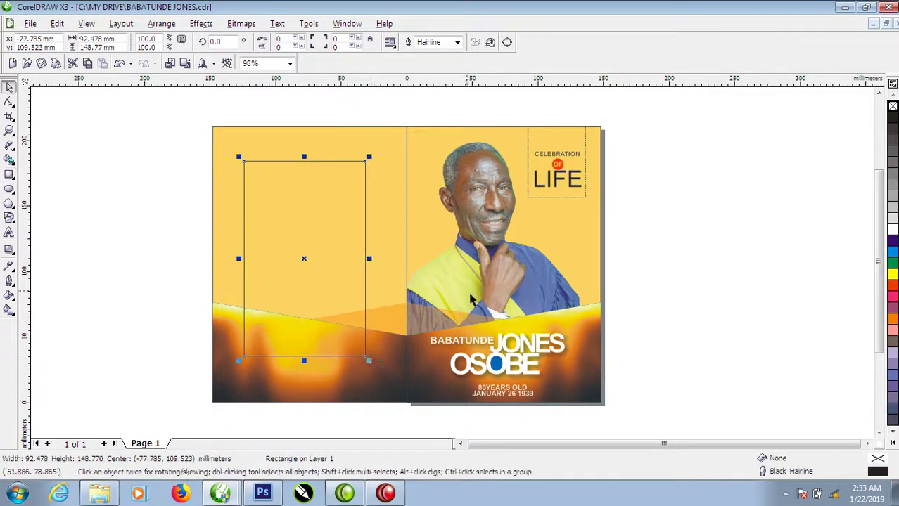
click(892, 230)
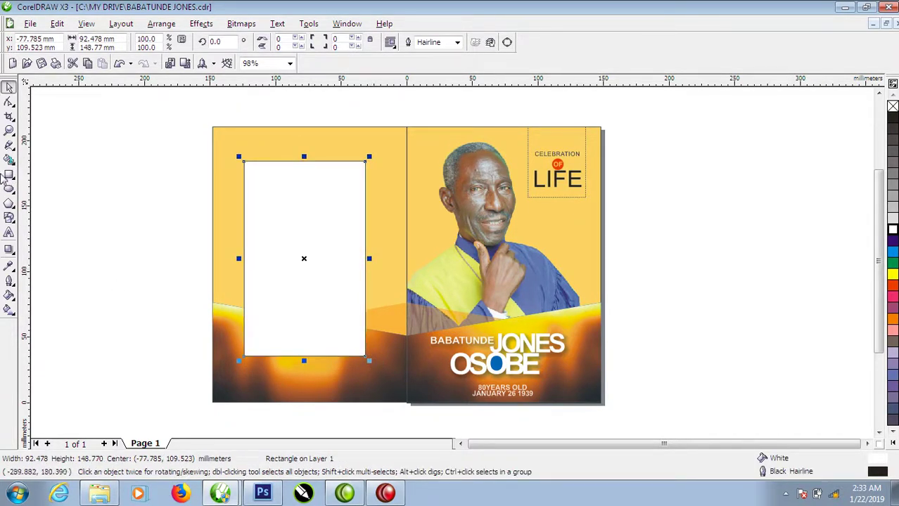
- Give the rectangle uniform transparency, remove its outline and shrink it to 88% around its centre
click(9, 249)
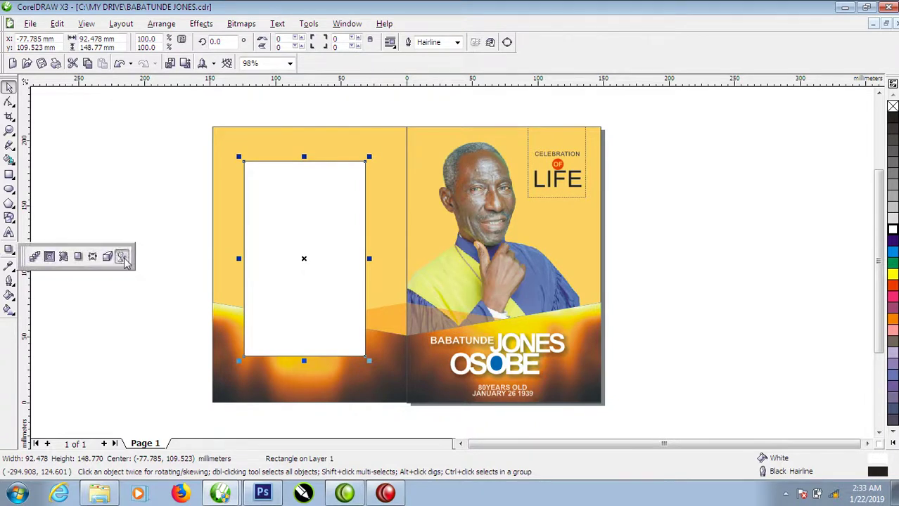
click(121, 258)
click(86, 42)
click(38, 62)
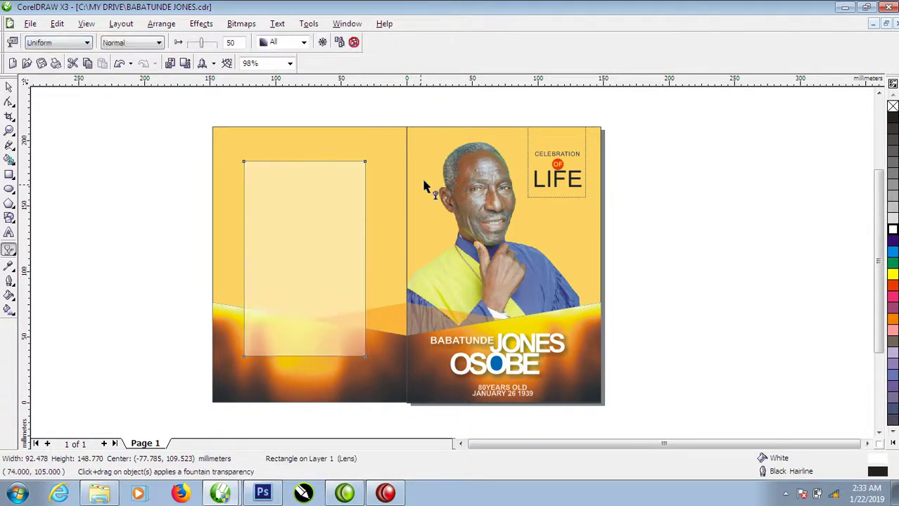
key(space)
right_click(892, 106)
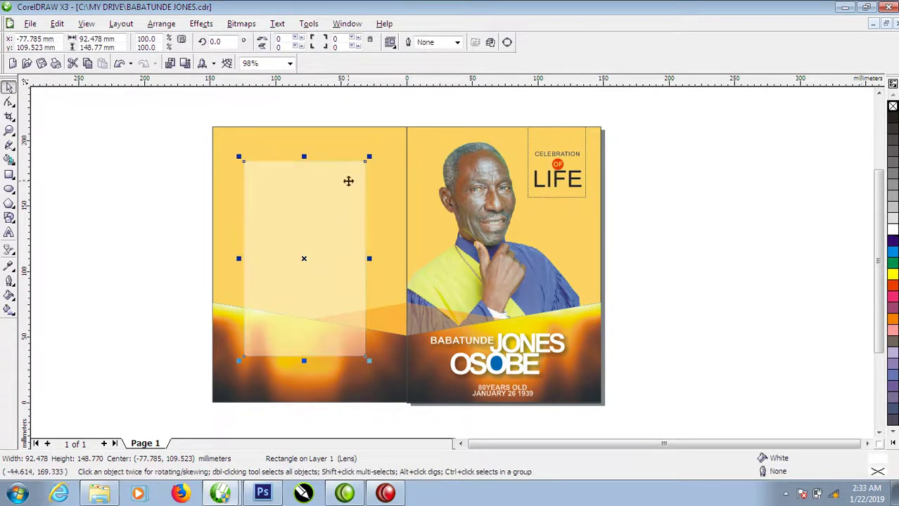
drag(366, 161, 361, 169)
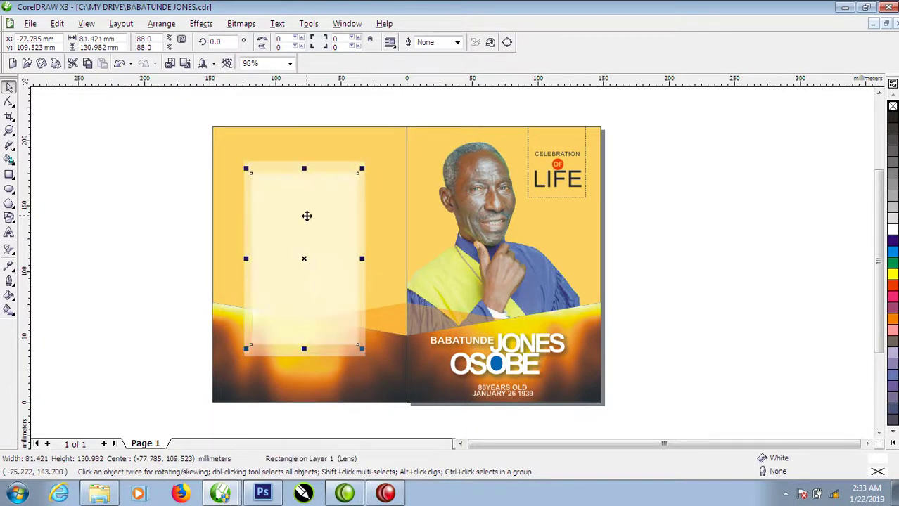
- Stretch the rectangle taller, then duplicate the cover portrait and extract its photo
drag(303, 169, 305, 164)
drag(496, 250, 773, 226)
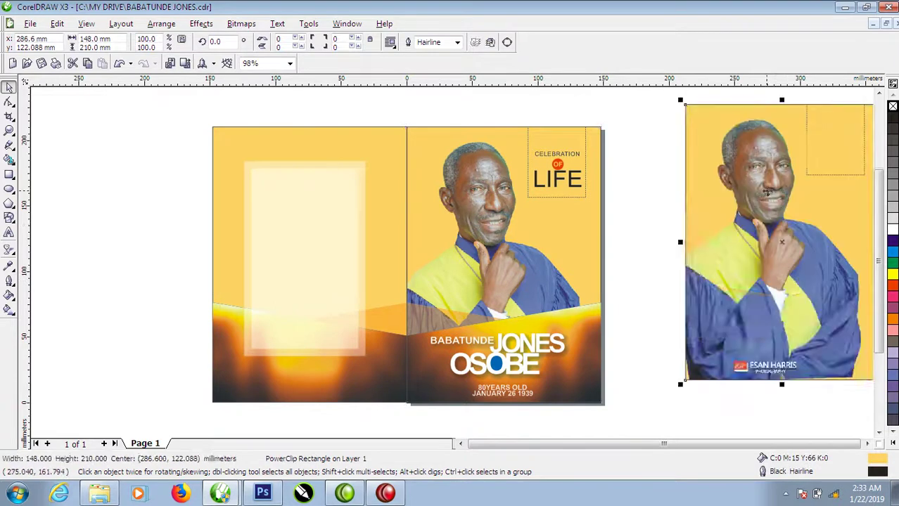
right_click(765, 192)
click(683, 201)
- PowerClip the extracted photo inside the translucent rectangle and position it lower in the frame
click(778, 315)
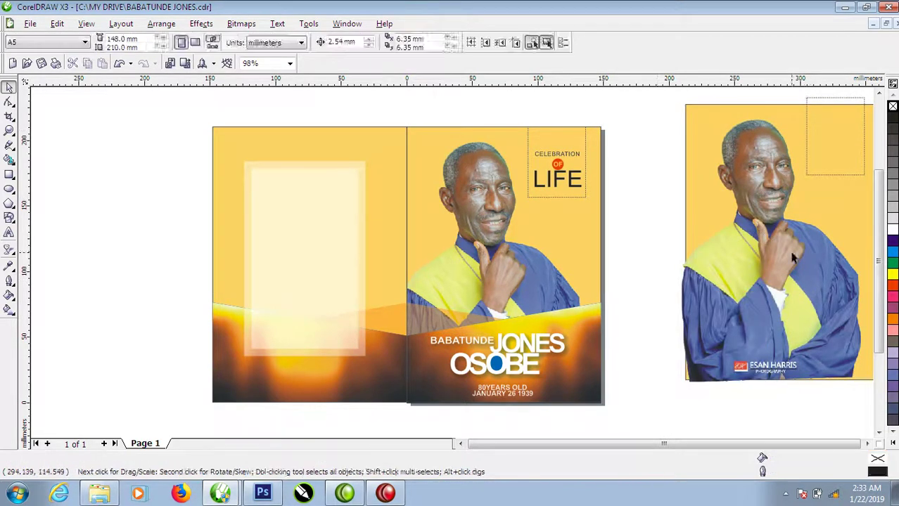
drag(778, 315, 404, 322)
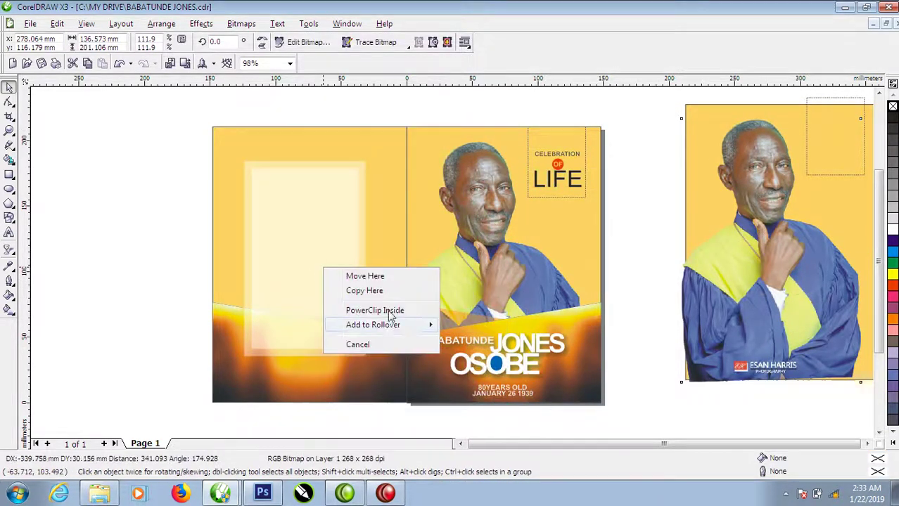
click(387, 310)
ctrl+click(296, 243)
drag(297, 243, 339, 304)
ctrl+click(626, 351)
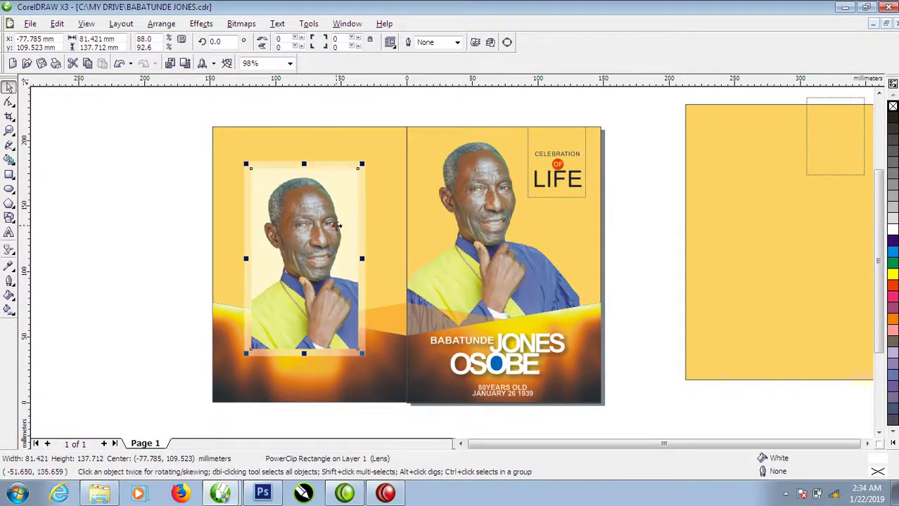
- Mirror the framed portrait and its translucent border horizontally
shift+click(336, 160)
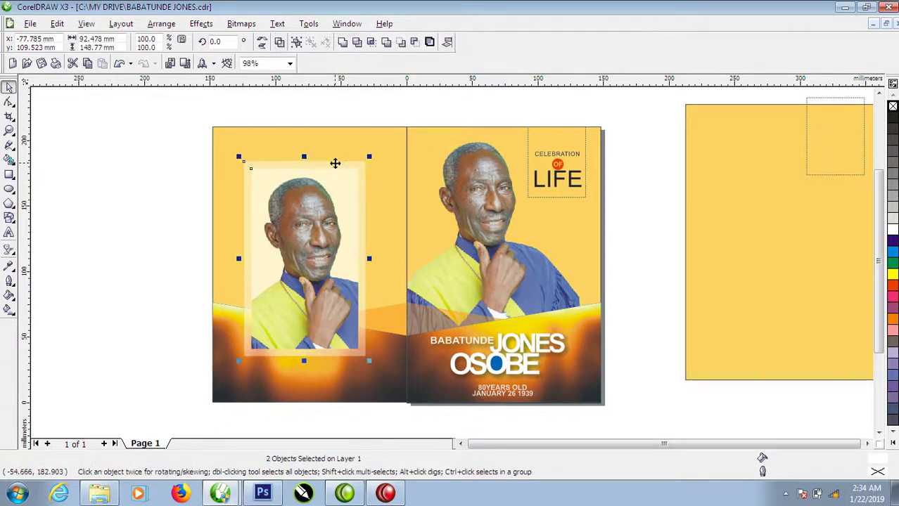
click(262, 42)
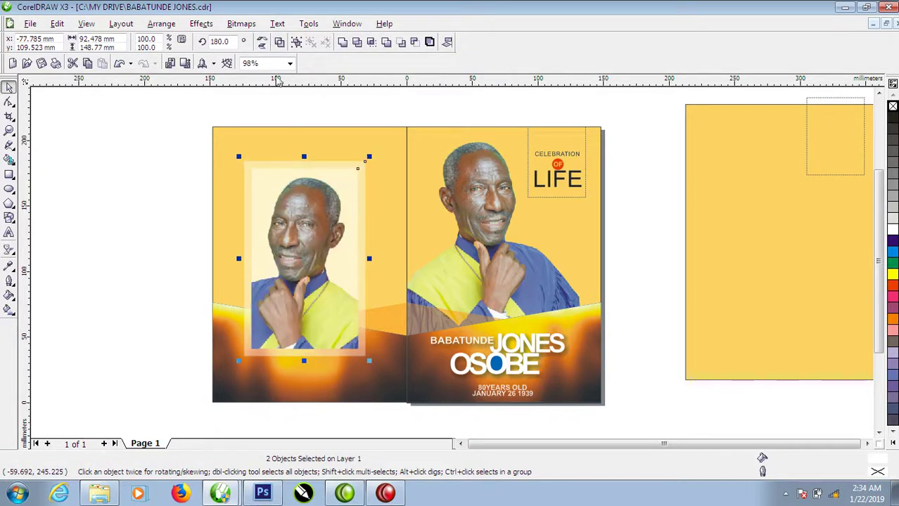
key(Escape)
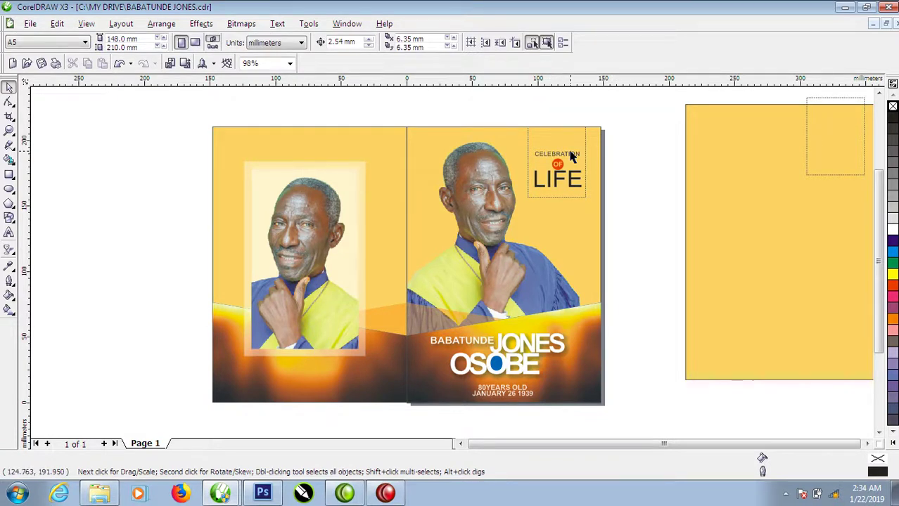
- Delete the spare yellow rectangle and the small dotted box beside the page
click(765, 242)
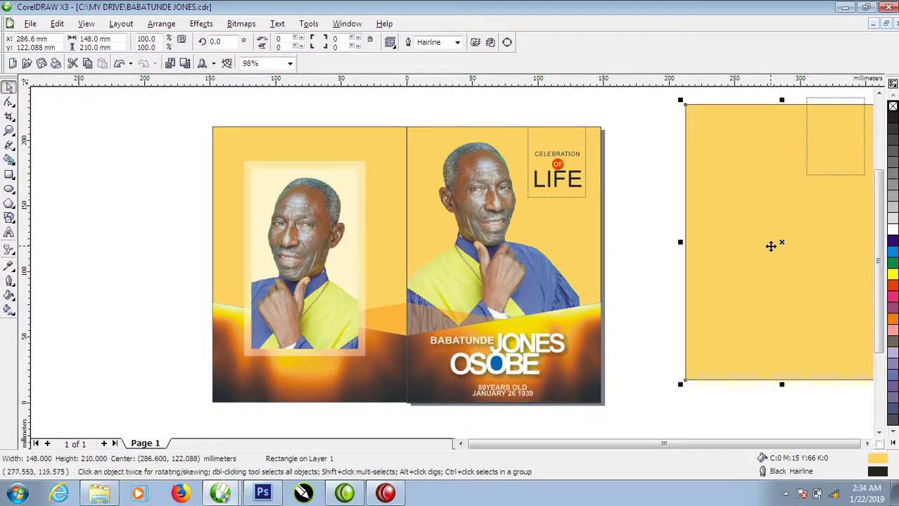
key(Delete)
click(817, 151)
key(Delete)
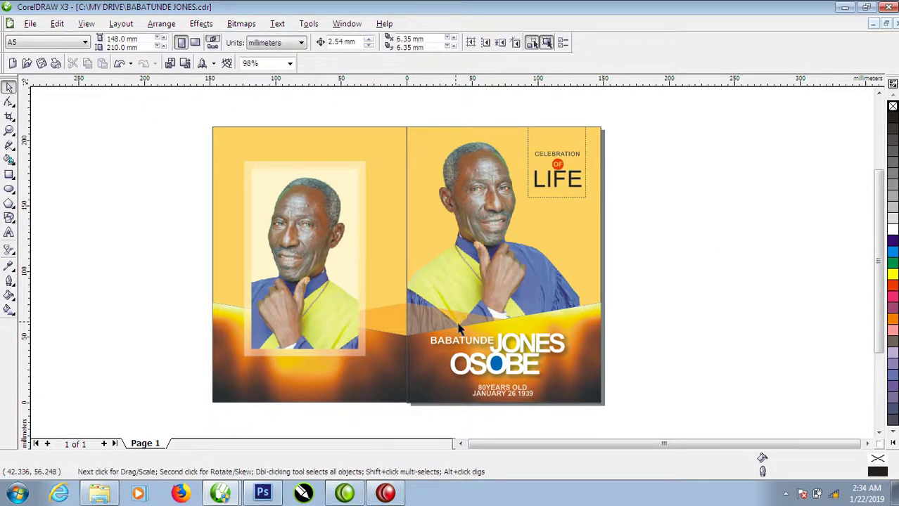
key(F2)
- Move the 80YEARS OLD text to the right of OSOBE and delete the word OLD
drag(365, 257, 636, 424)
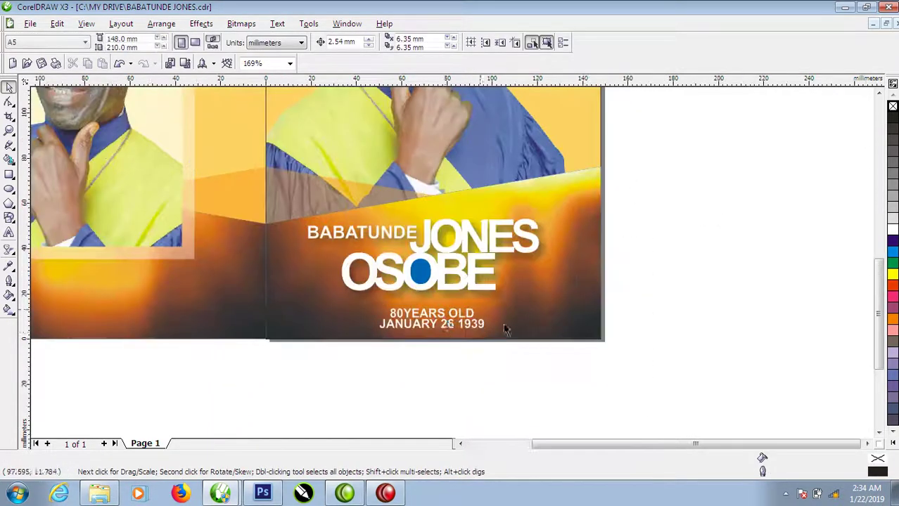
drag(461, 318, 543, 290)
click(541, 289)
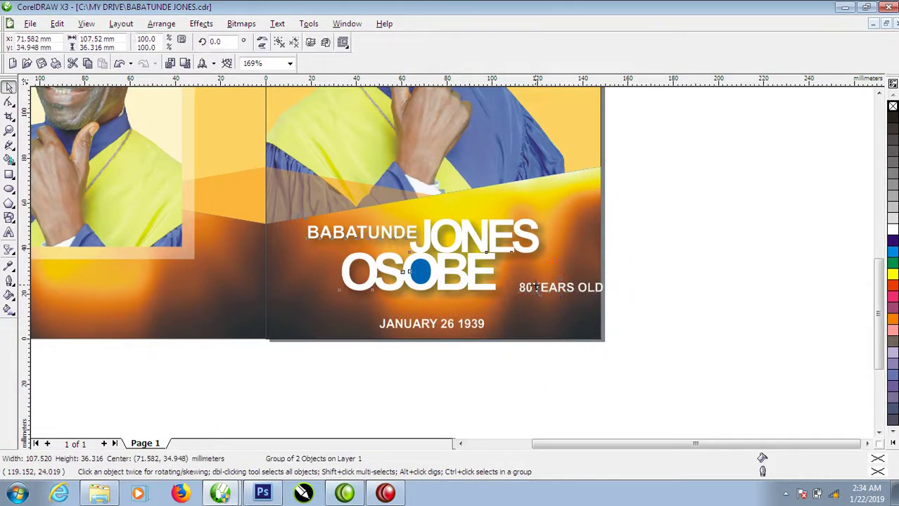
double_click(573, 297)
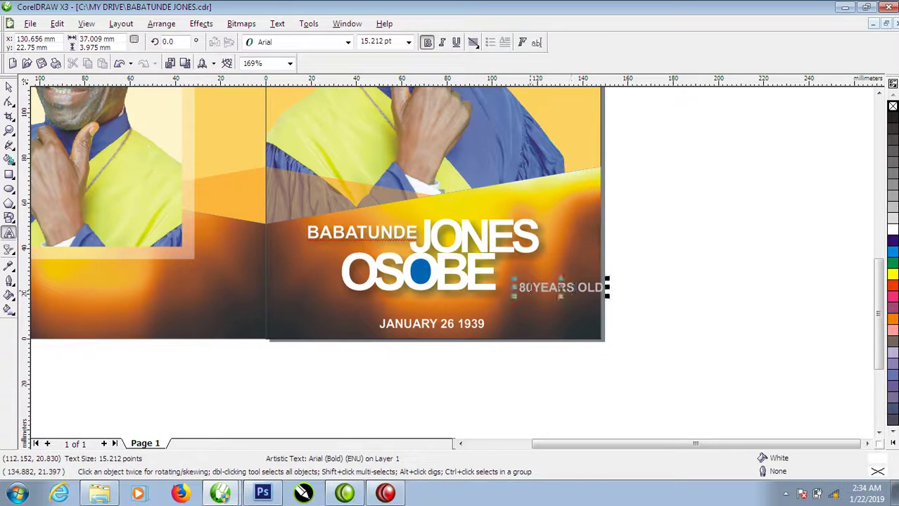
drag(533, 285, 611, 282)
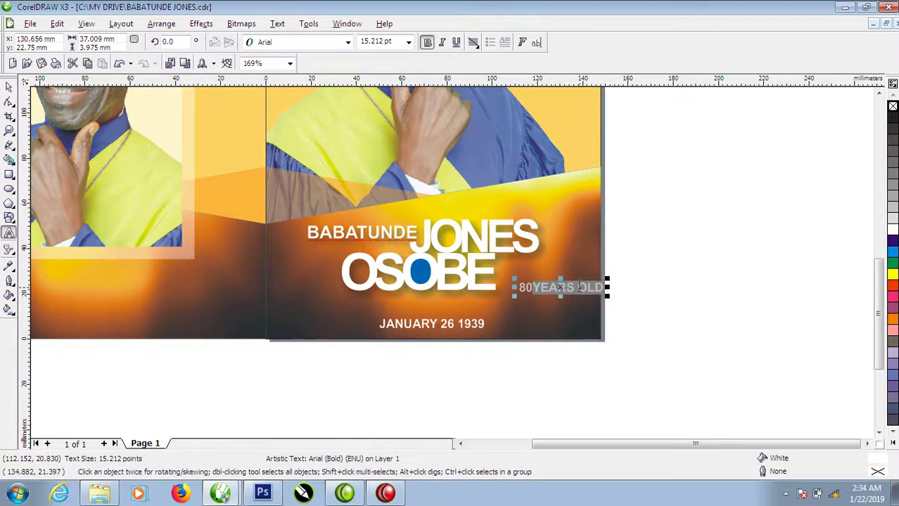
click(580, 287)
drag(576, 287, 605, 289)
key(BackSpace)
key(Escape)
- Add AGED and line breaks so the text stacks as AGED, 80, YEARS
click(520, 287)
text(AGED)
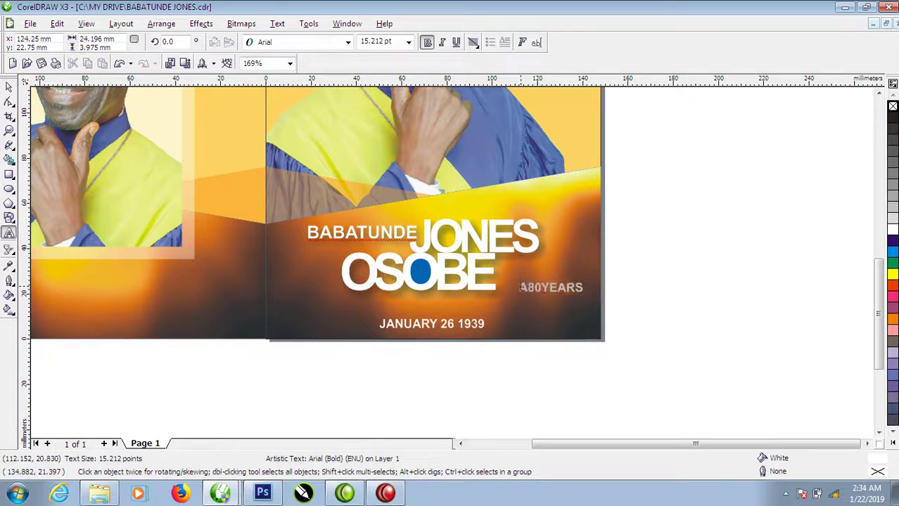
key(Return)
click(546, 301)
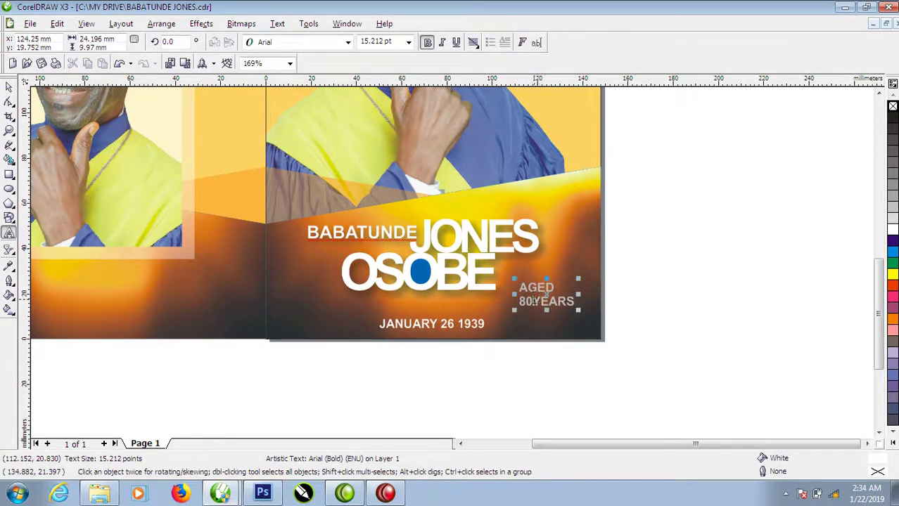
click(532, 301)
key(Return)
key(ctrl+space)
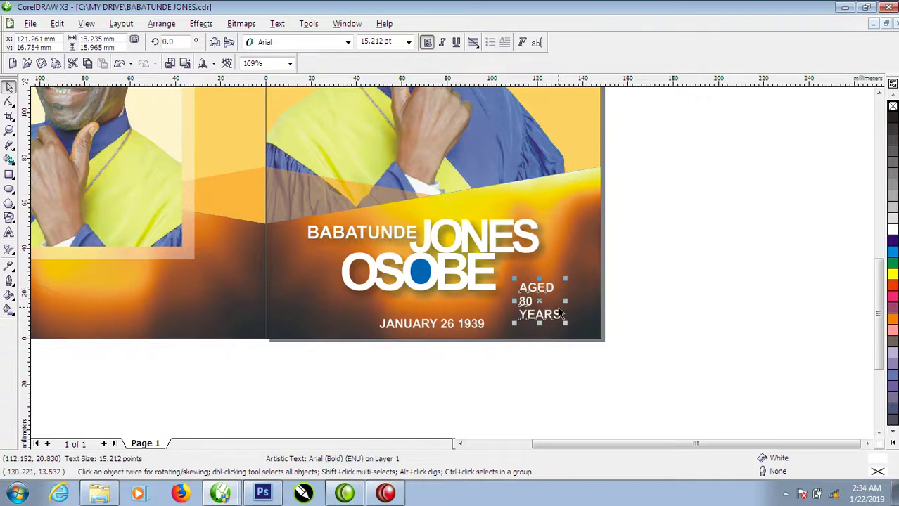
- Enlarge the 80 to about three times its size
mouse_move(563, 282)
mouse_down()
mouse_move(553, 290)
mouse_move(549, 276)
mouse_up()
click(532, 308)
ctrl+click(532, 309)
ctrl+click(527, 310)
drag(535, 292, 564, 278)
- Move AGED up above the 80 and shift the whole age block slightly left
click(552, 275)
ctrl+click(539, 276)
drag(538, 276, 540, 271)
drag(654, 248, 478, 335)
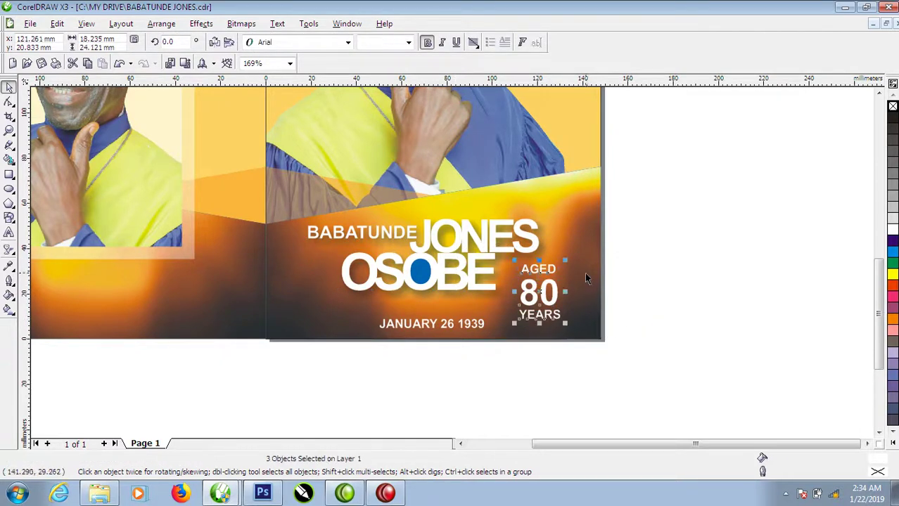
drag(542, 294, 564, 299)
click(692, 277)
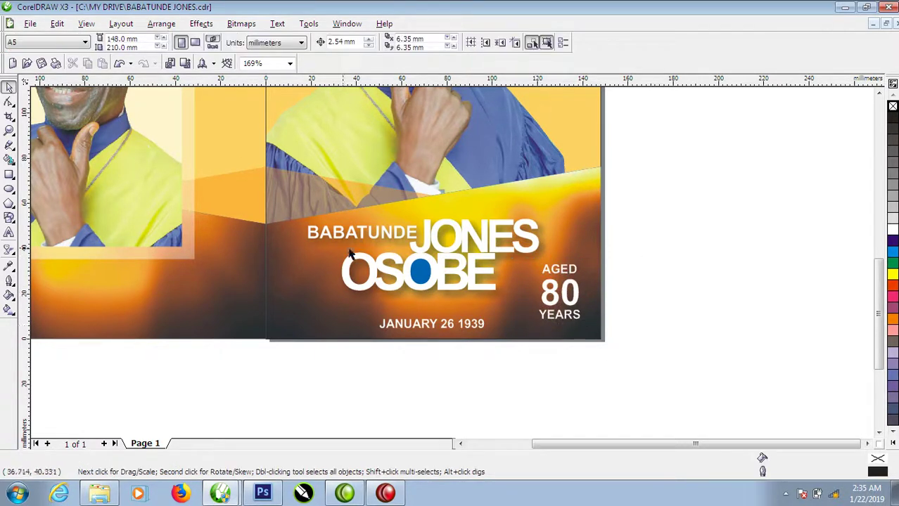
- Draw a white vertical line beside the age block with a 1 pt outline
click(9, 147)
click(533, 267)
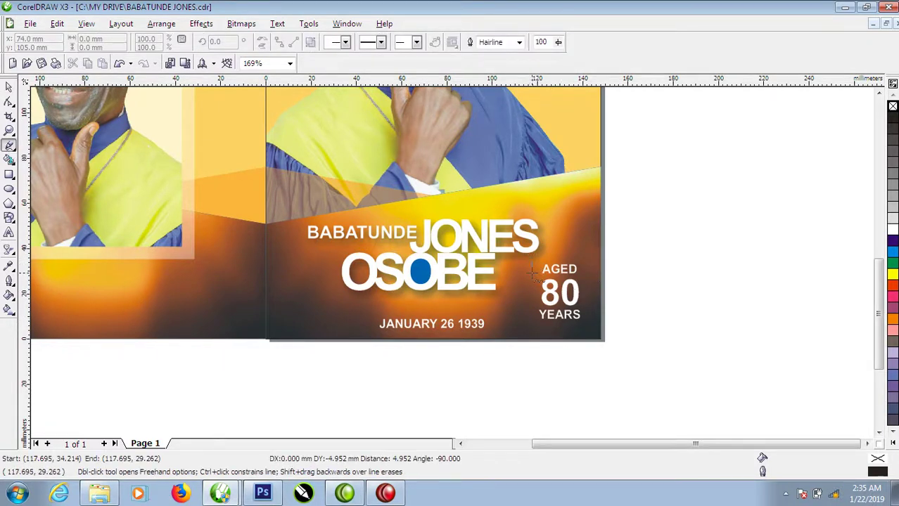
click(533, 324)
key(space)
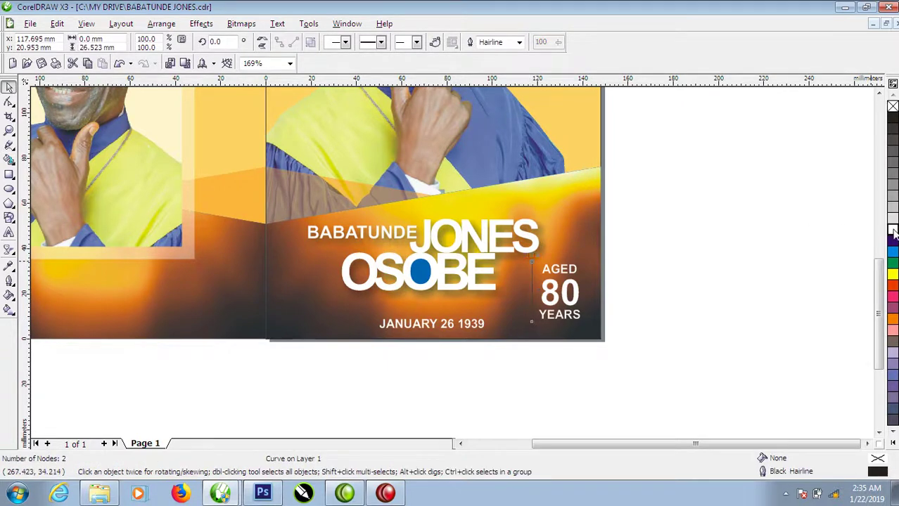
right_click(892, 230)
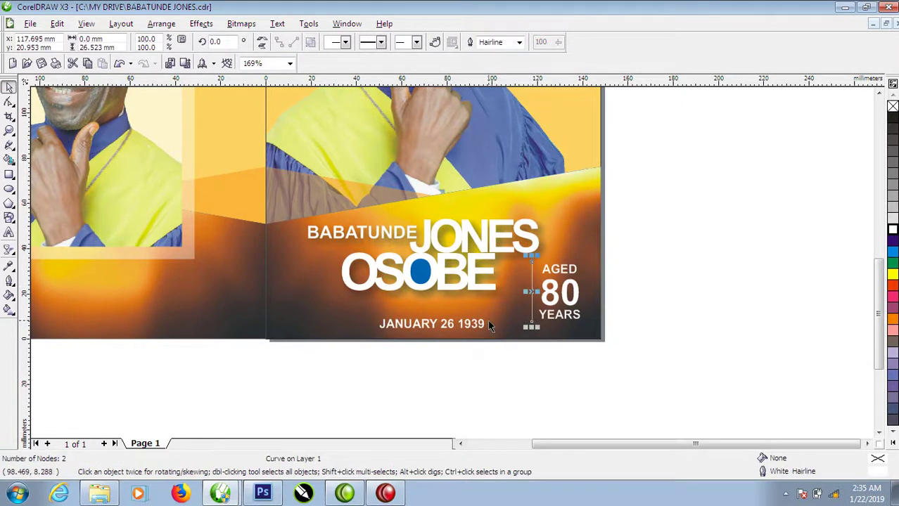
key(F12)
double_click(362, 177)
text(1)
key(Return)
click(478, 324)
drag(479, 324, 470, 317)
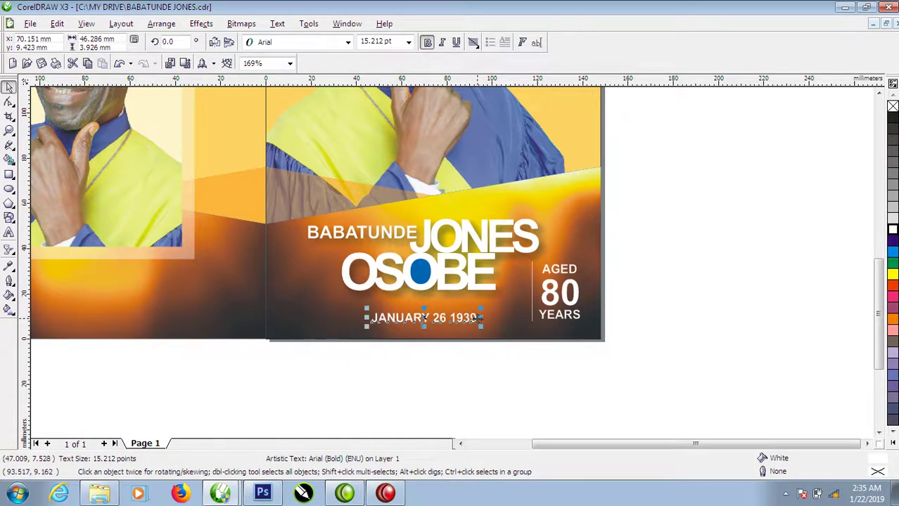
mouse_move(476, 319)
mouse_down()
mouse_move(589, 333)
mouse_move(472, 325)
mouse_up()
click(533, 318)
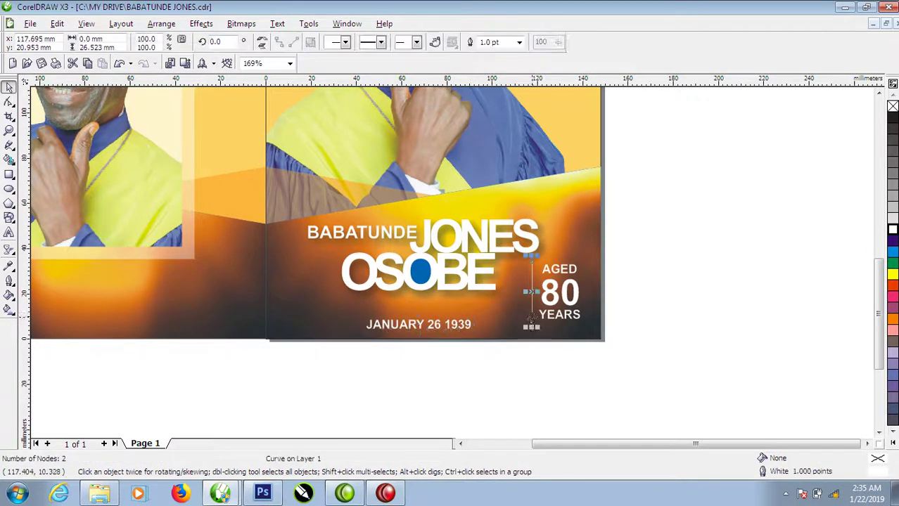
drag(532, 328, 533, 316)
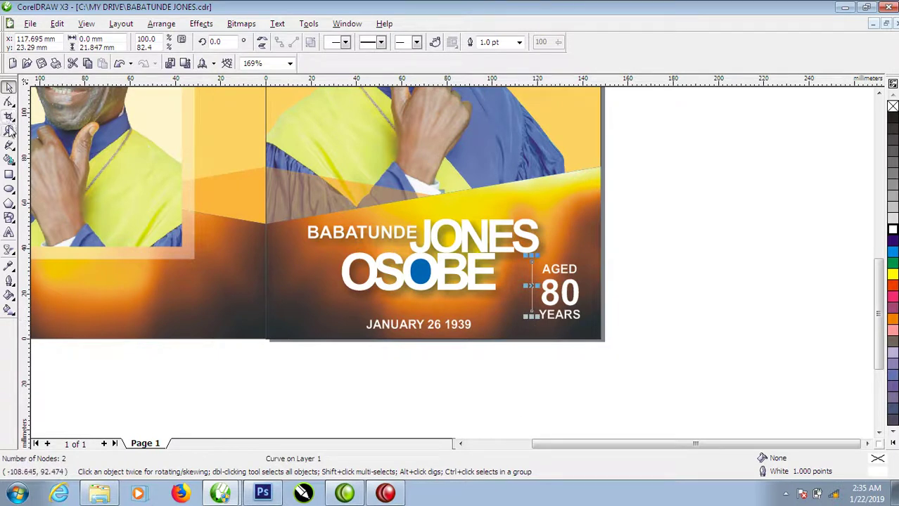
- Draw a line from the divider's bottom leftward under the name, forming an L
click(9, 145)
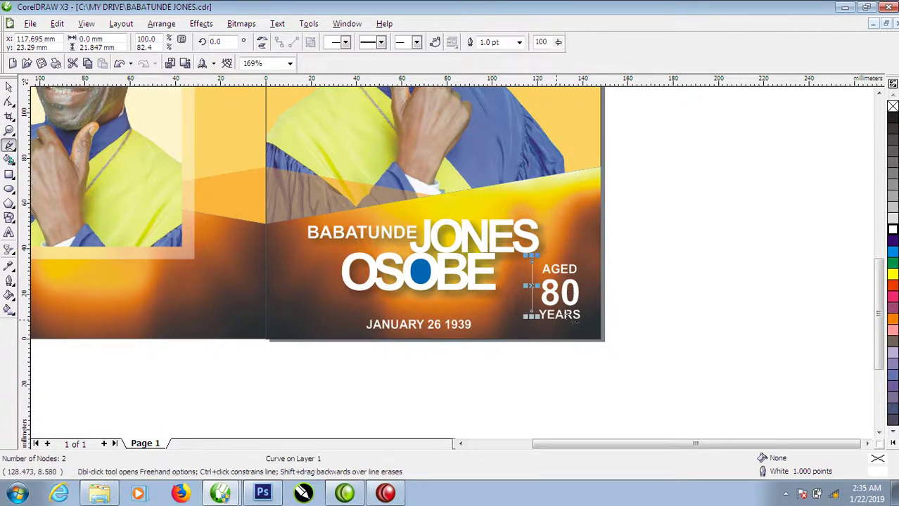
click(533, 313)
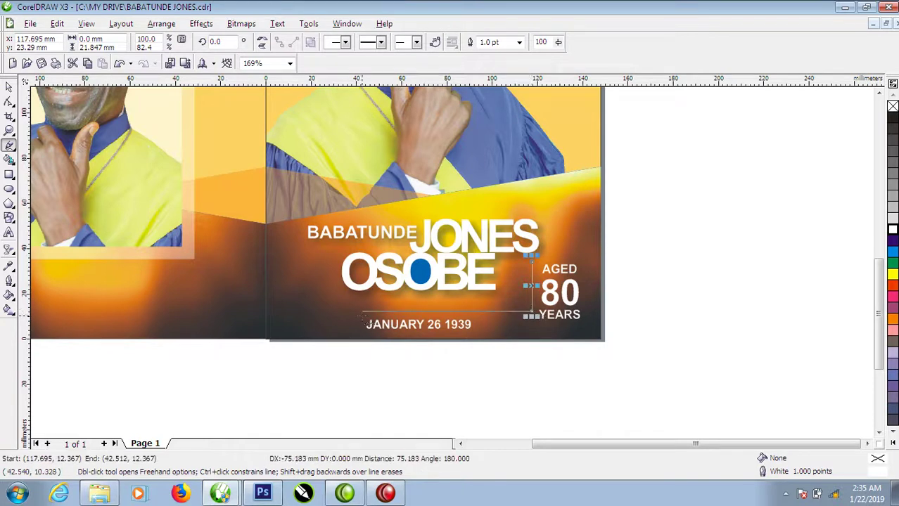
click(337, 309)
key(space)
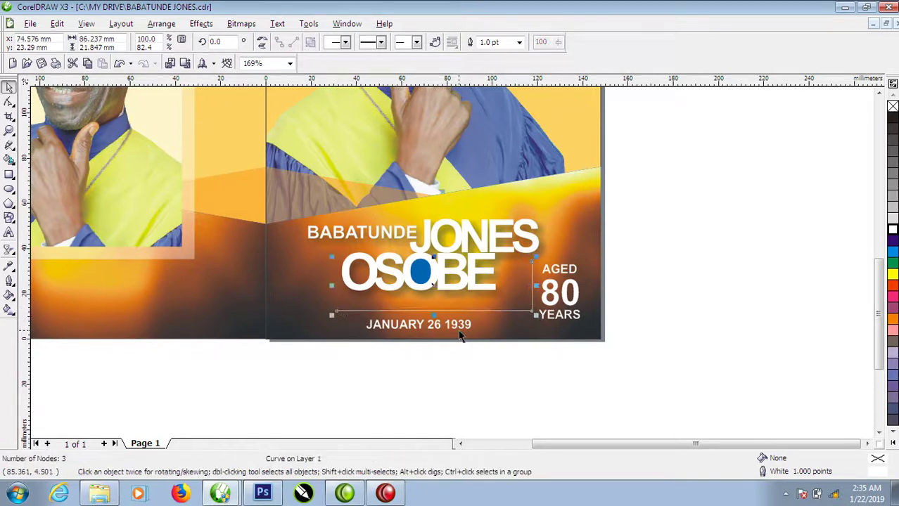
drag(434, 315, 434, 307)
- Give the L-shaped line a dashed 1.6 pt outline and move the date up beneath it
key(F12)
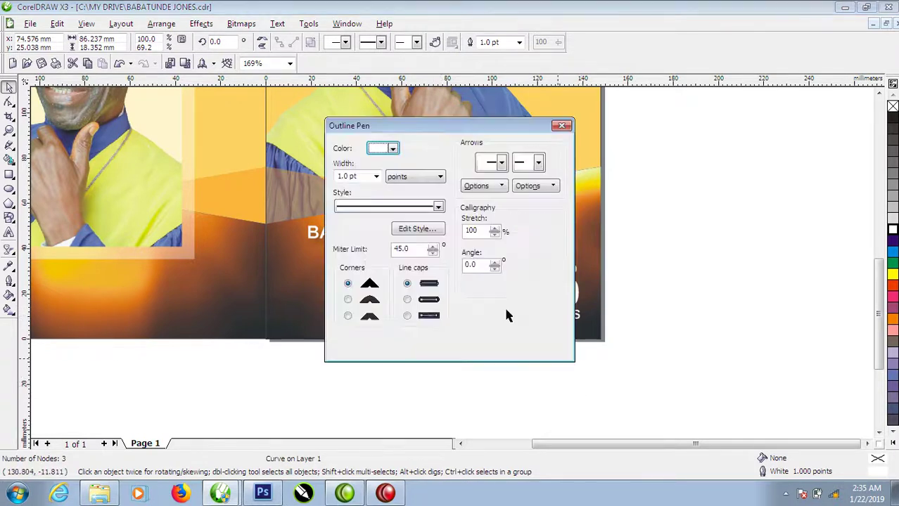
click(342, 176)
text(1.6)
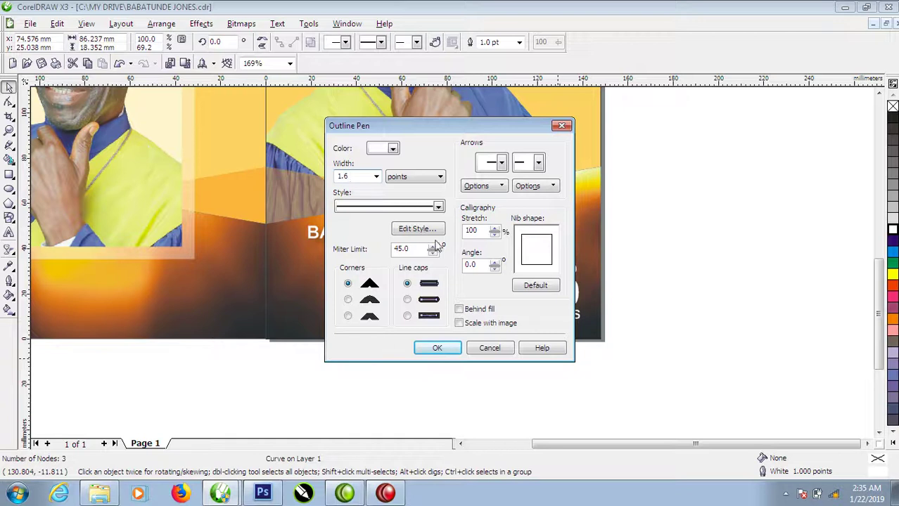
click(437, 207)
click(411, 240)
click(437, 347)
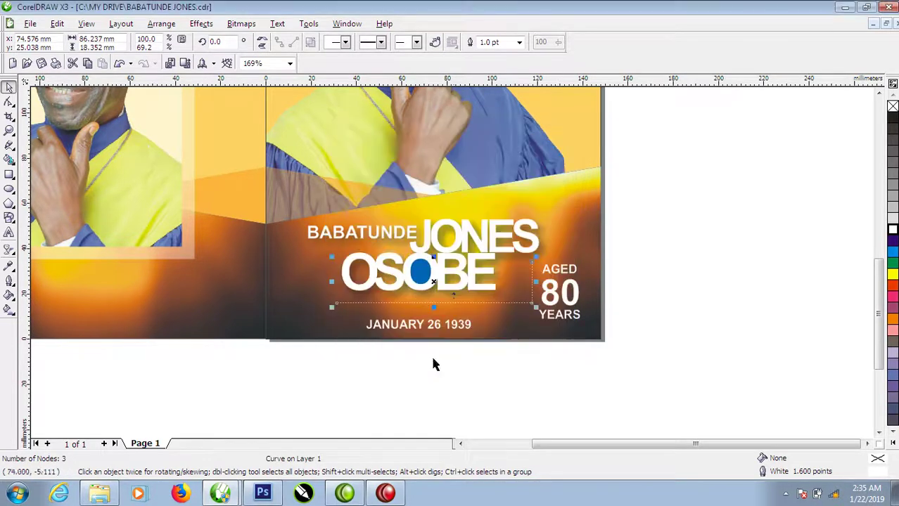
drag(464, 330, 464, 317)
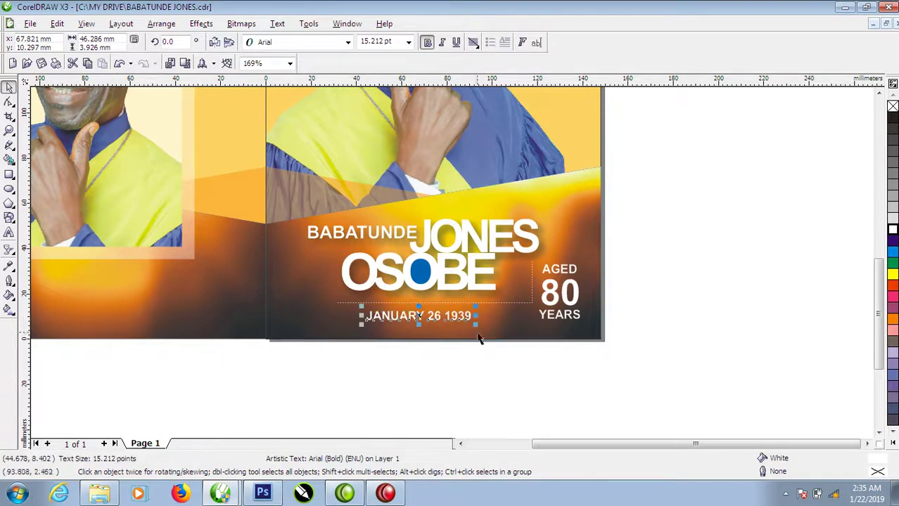
- Widen the letter spacing of JANUARY 26 1939
click(9, 102)
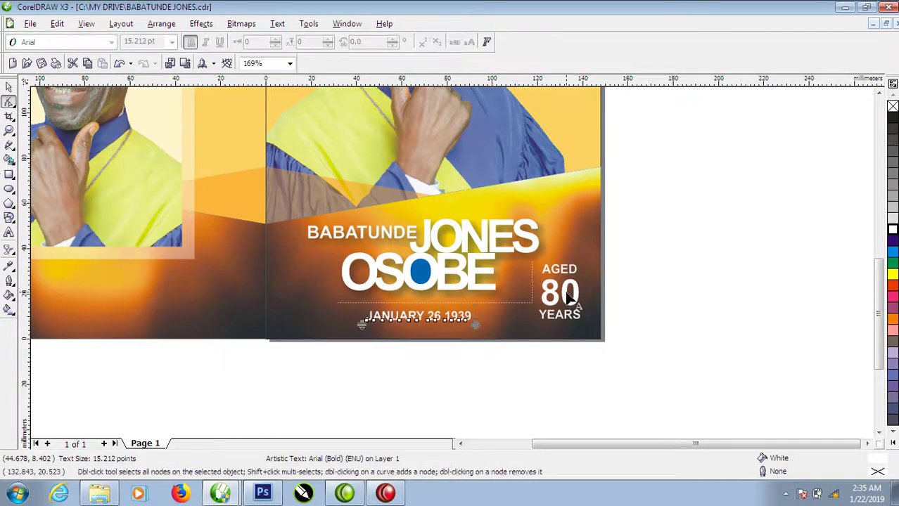
drag(475, 325, 524, 331)
key(space)
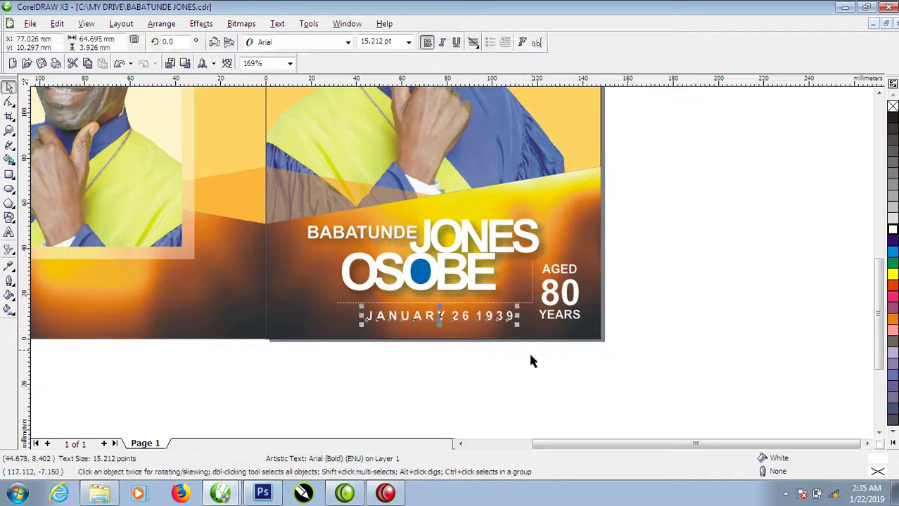
shift+click(531, 304)
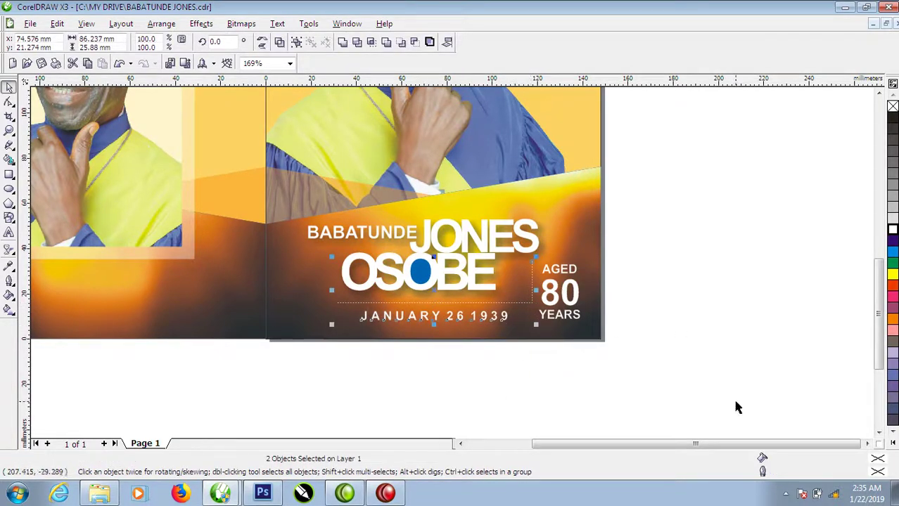
click(397, 378)
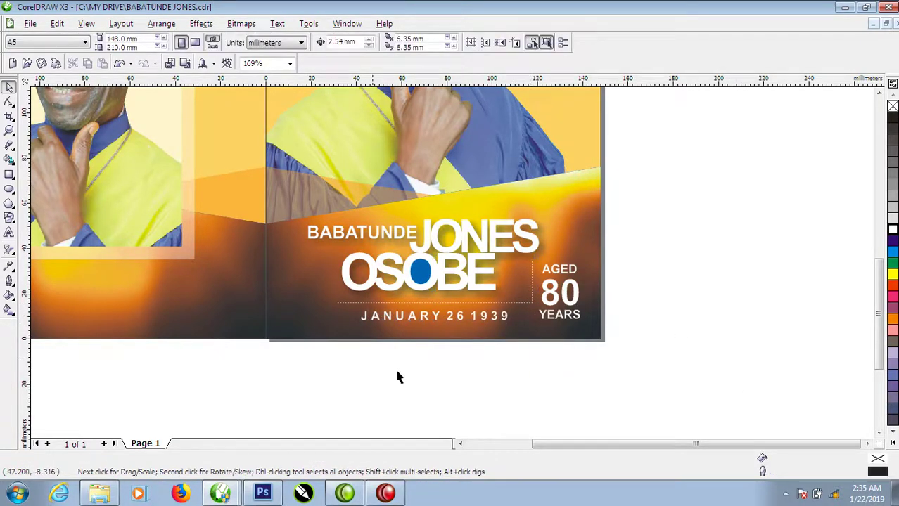
- Colour the 80 yellow and fit the whole two-page spread in view
click(583, 299)
click(892, 274)
click(661, 225)
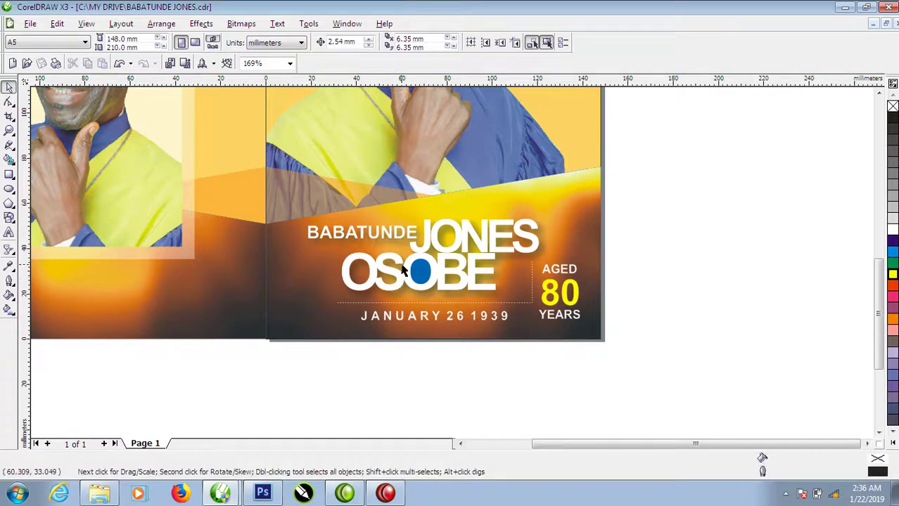
click(521, 200)
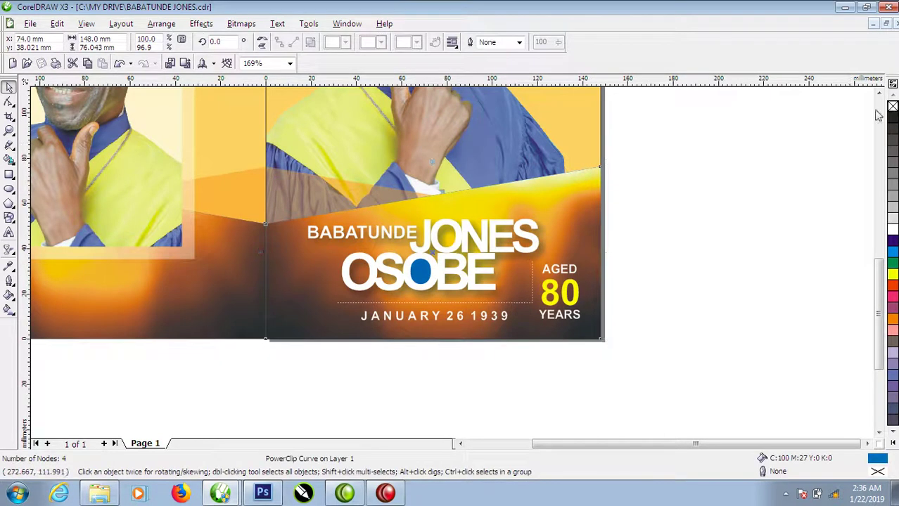
key(F3)
key(F3)
drag(296, 128, 554, 301)
drag(551, 366, 665, 387)
key(shift+F2)
key(Escape)
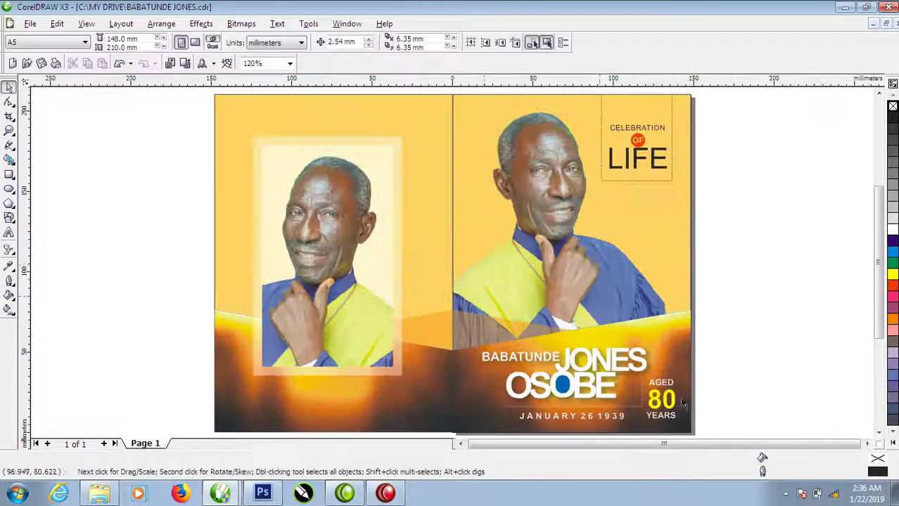